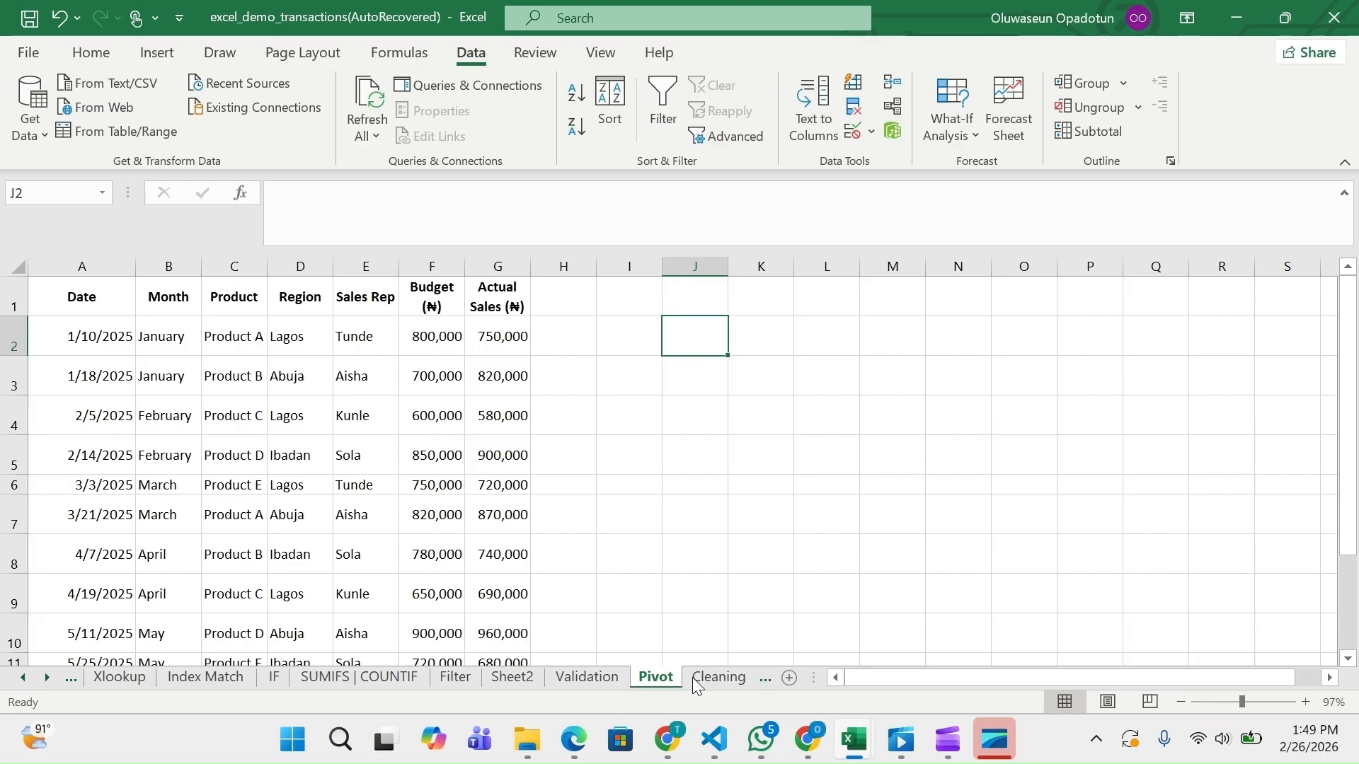
{"action": "scroll", "coordinate": [692, 679], "scroll_direction": "down", "scroll_amount": 2}
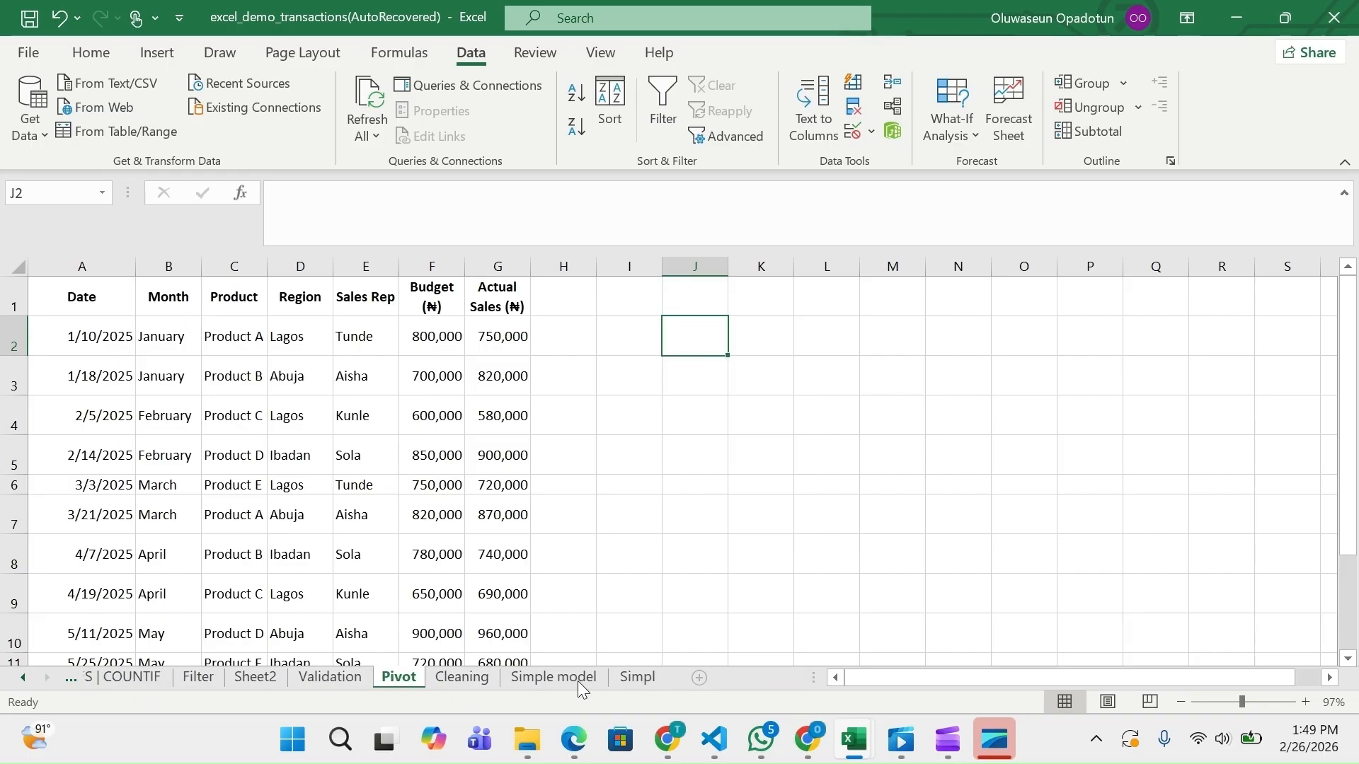
{"action": "left_click", "coordinate": [554, 679]}
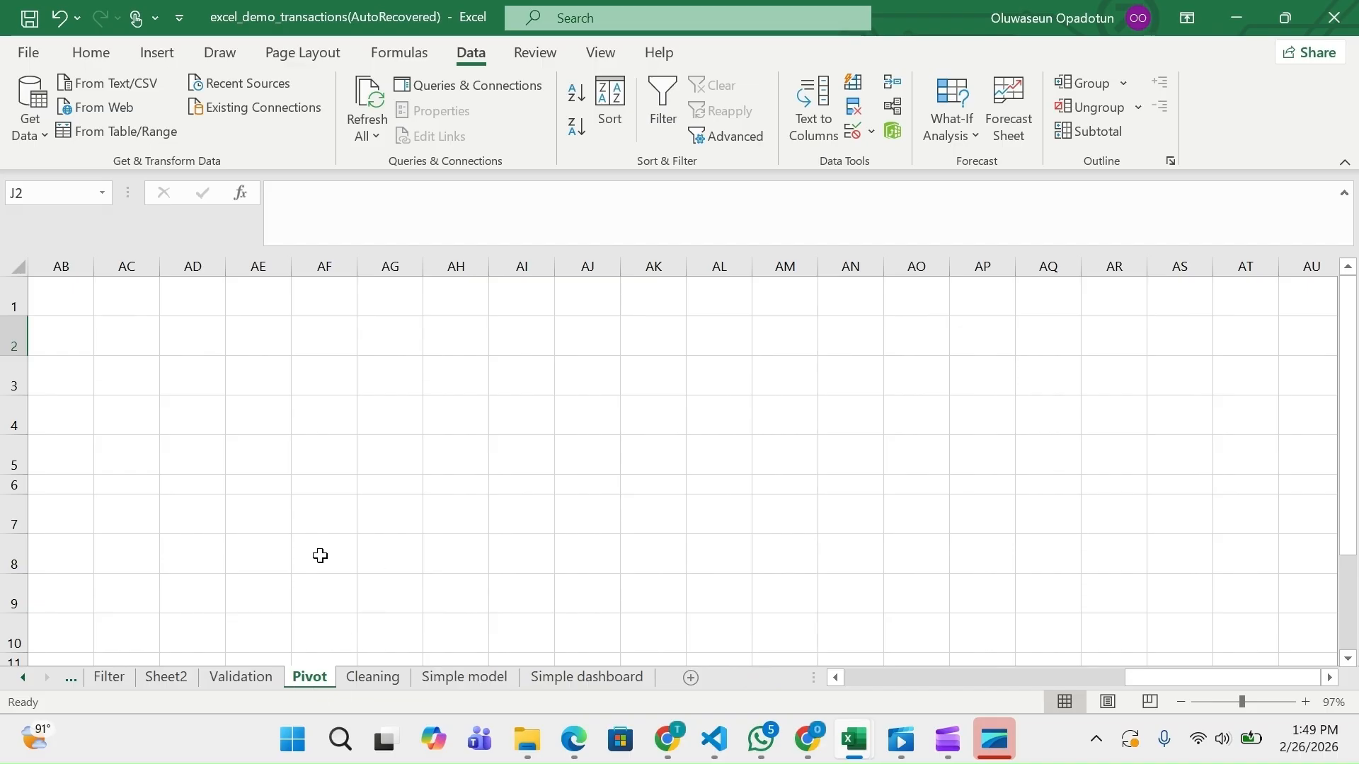
{"action": "scroll", "coordinate": [320, 555], "scroll_direction": "left", "scroll_amount": 6}
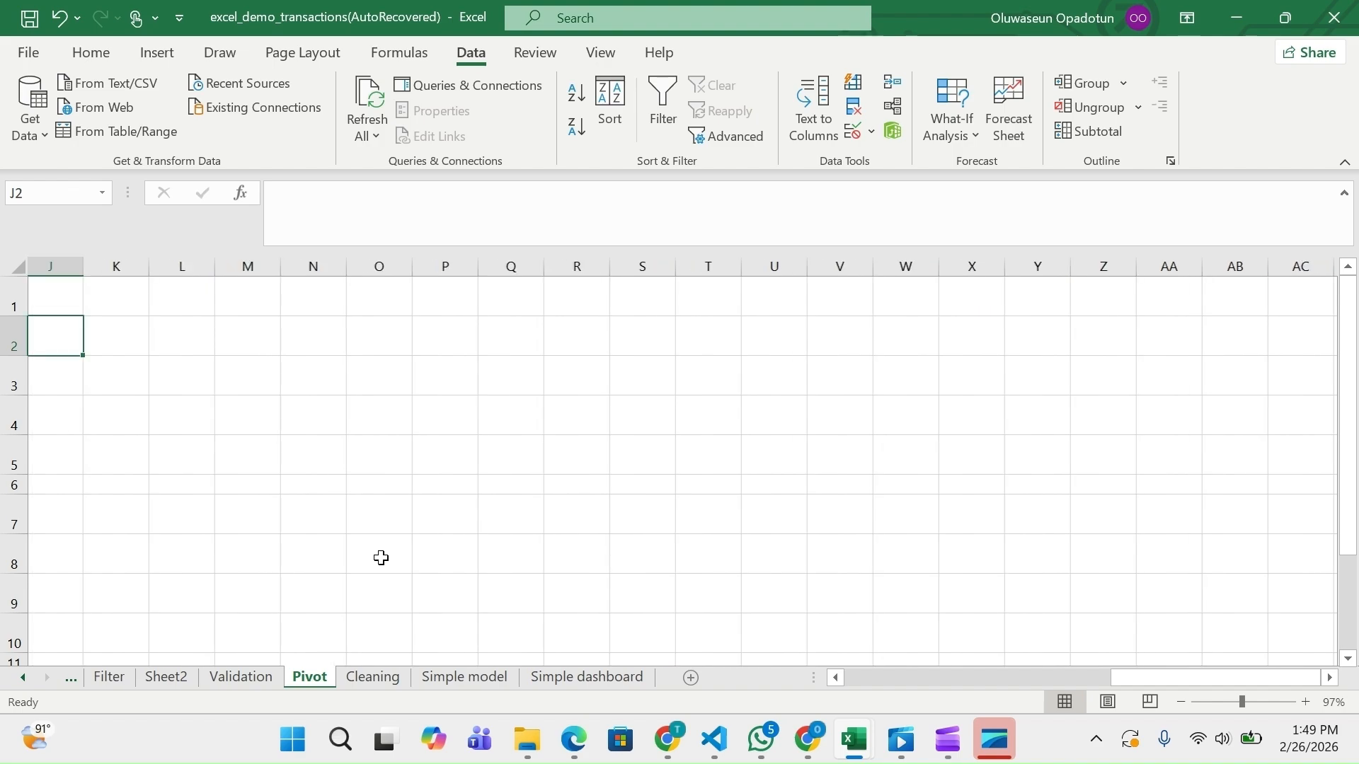
{"action": "scroll", "coordinate": [468, 563], "scroll_direction": "left", "scroll_amount": 3}
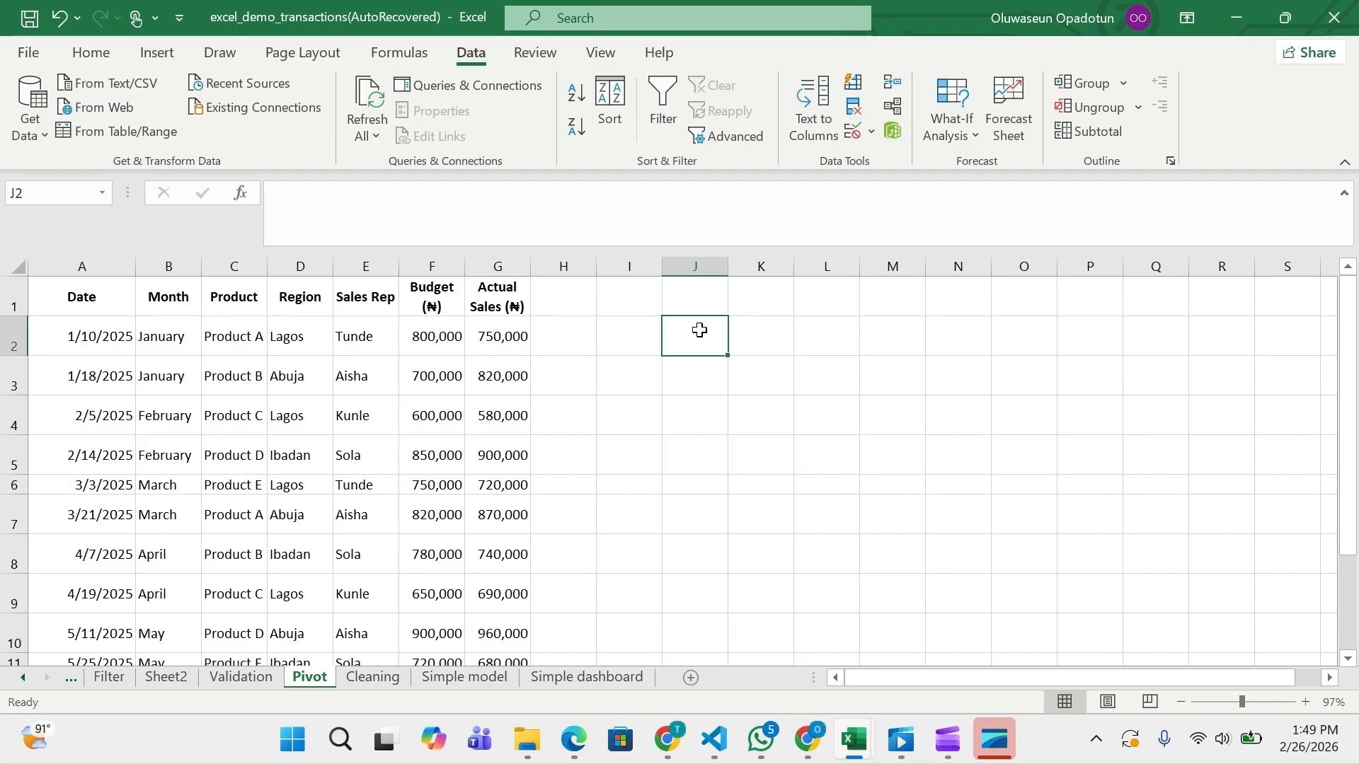
{"action": "left_click", "coordinate": [145, 57]}
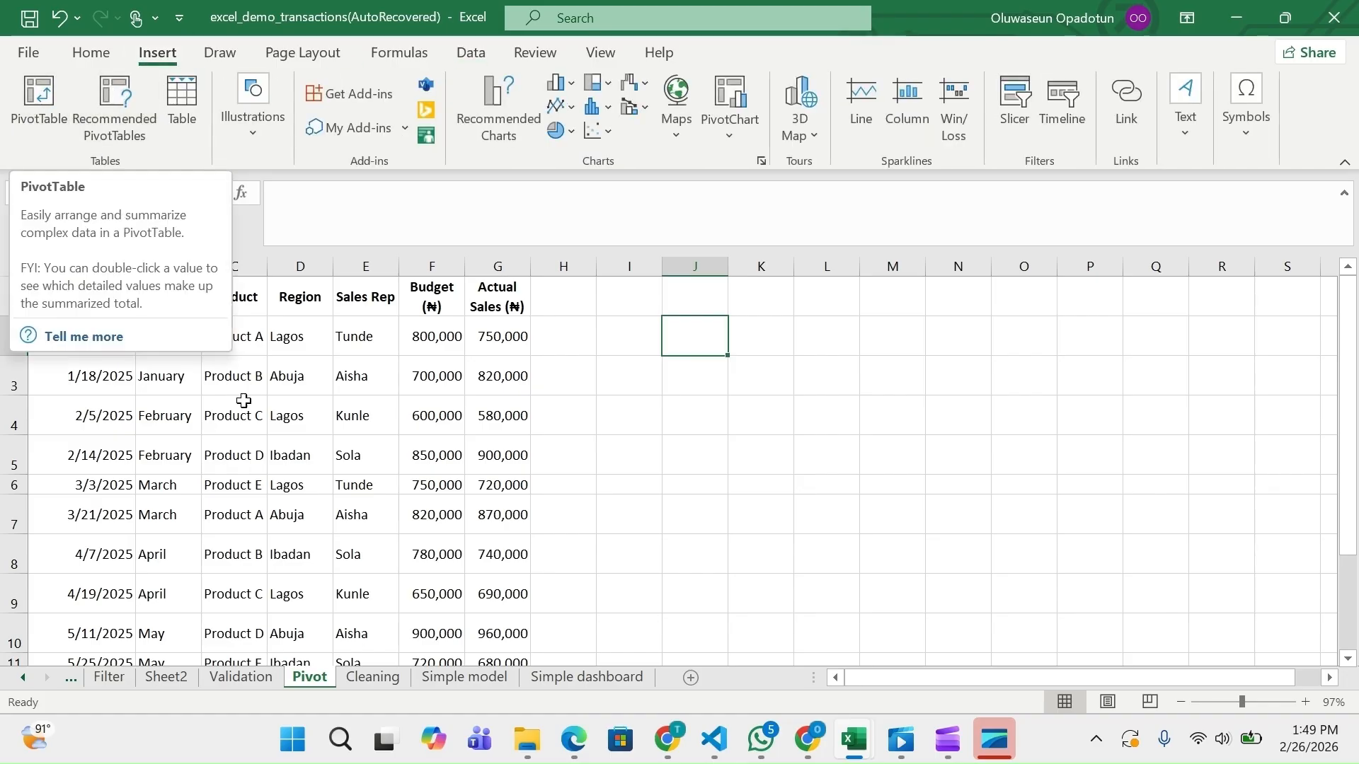
{"action": "scroll", "coordinate": [294, 477], "scroll_direction": "down", "scroll_amount": 2}
{"action": "scroll", "coordinate": [295, 477], "scroll_direction": "up", "scroll_amount": 2}
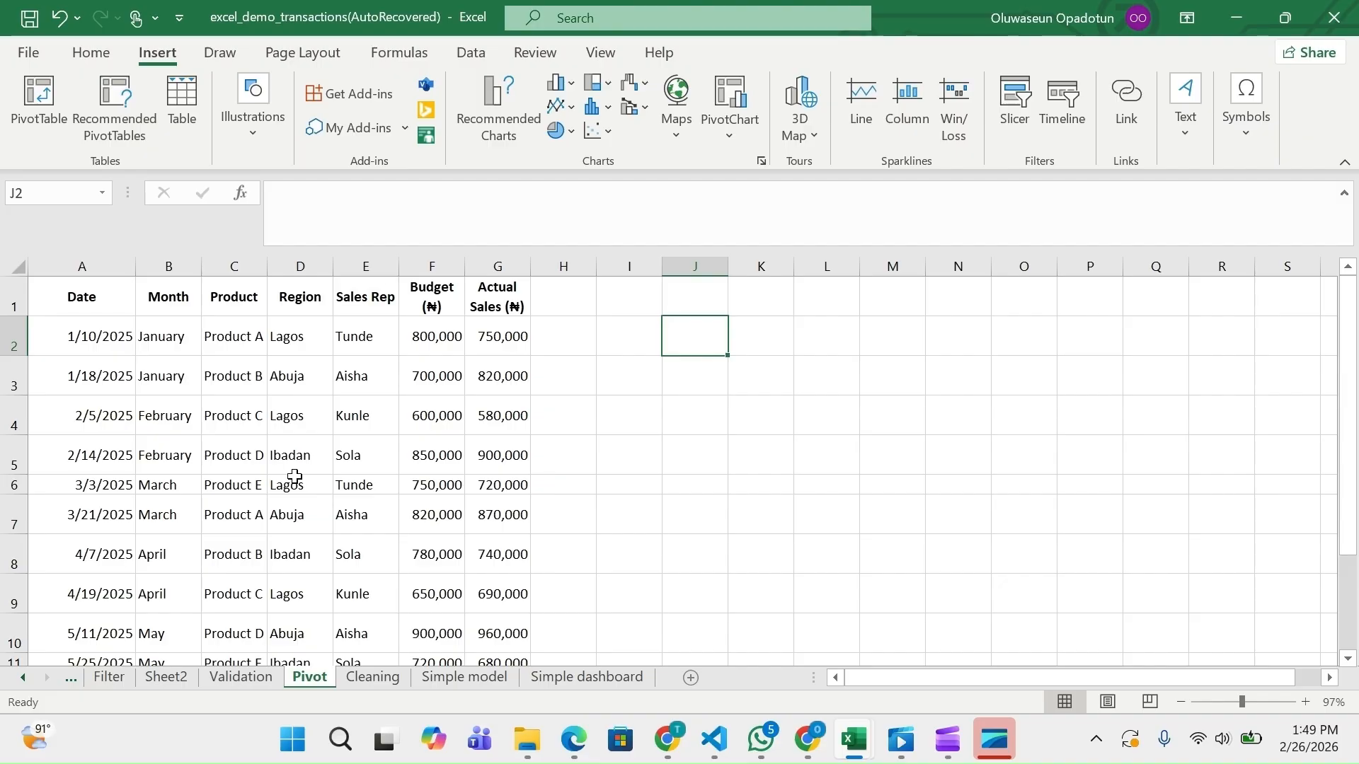
{"action": "left_click", "coordinate": [38, 107]}
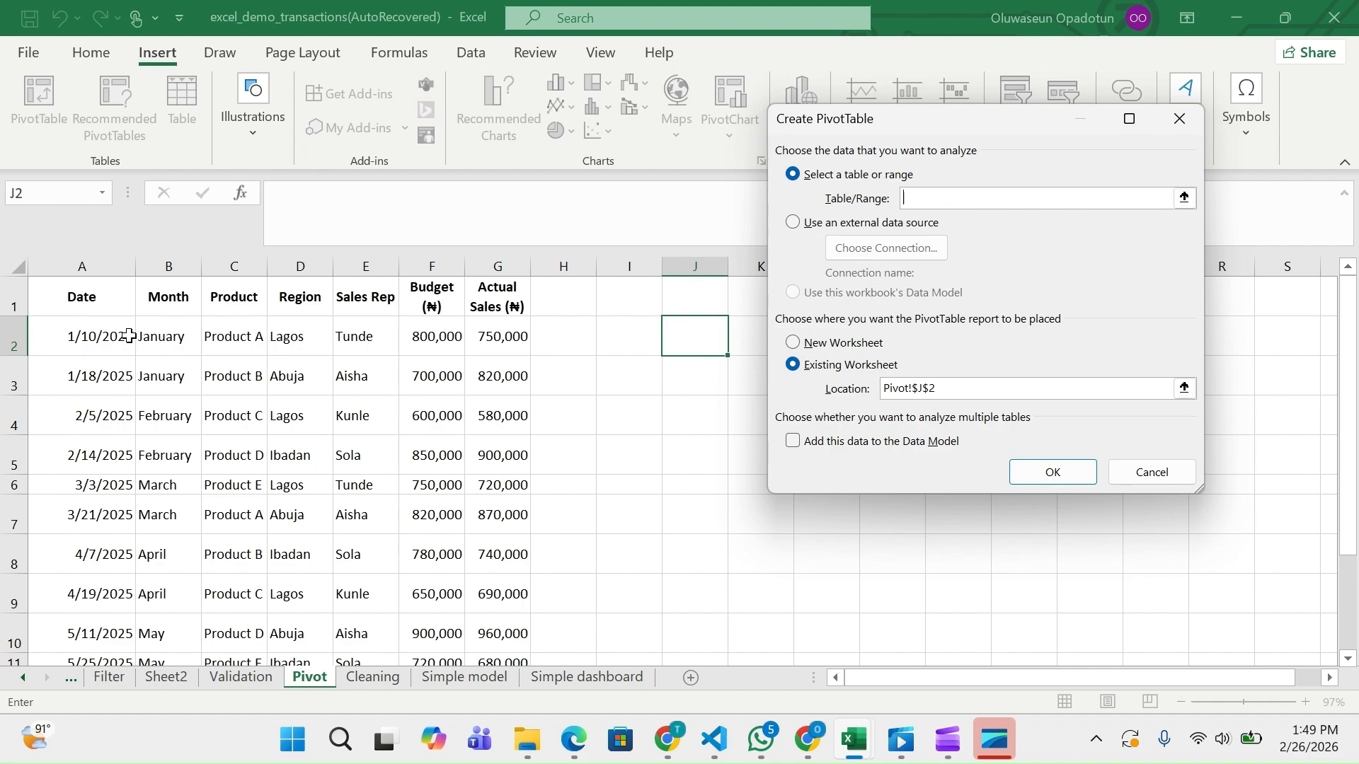
{"action": "left_click", "coordinate": [1119, 467]}
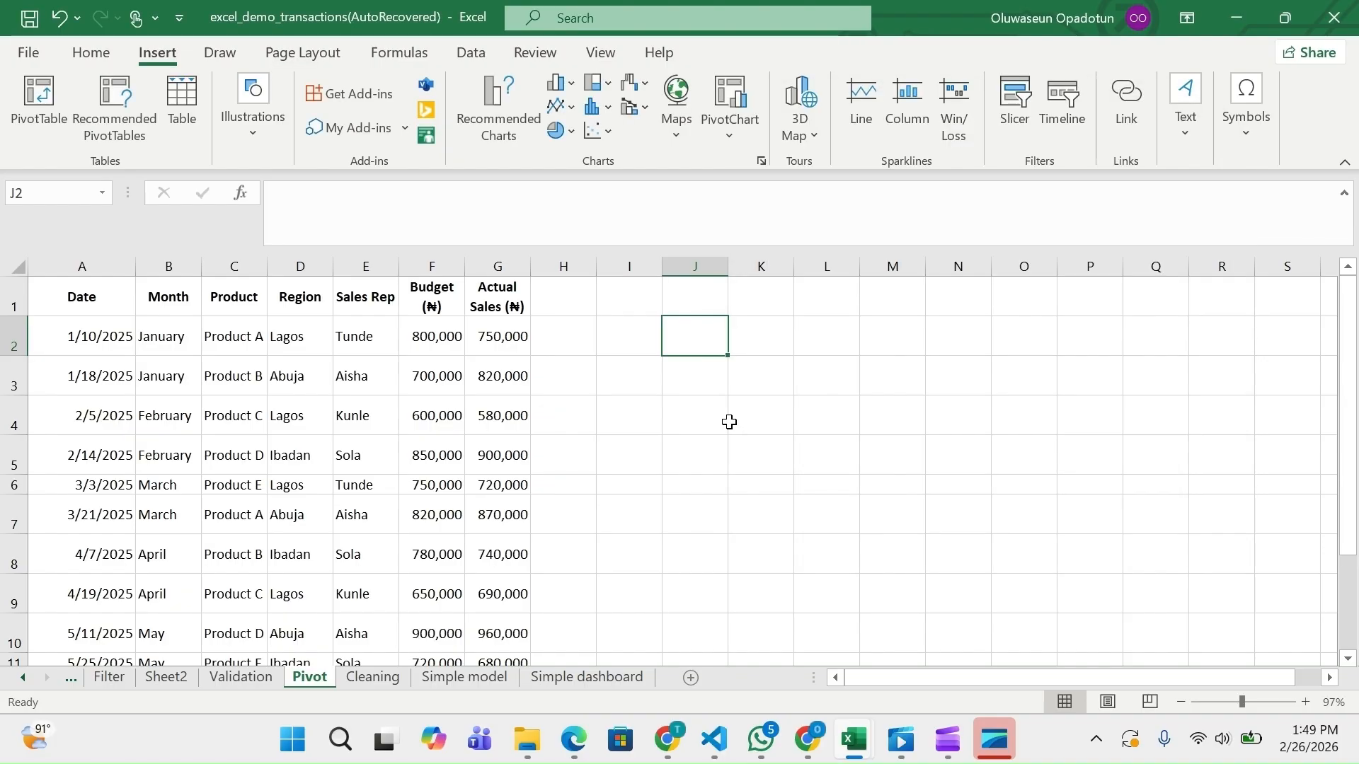
- Convert the sales data in A1:G11 on the Pivot sheet into a table with headers
{"action": "left_click", "coordinate": [376, 373]}
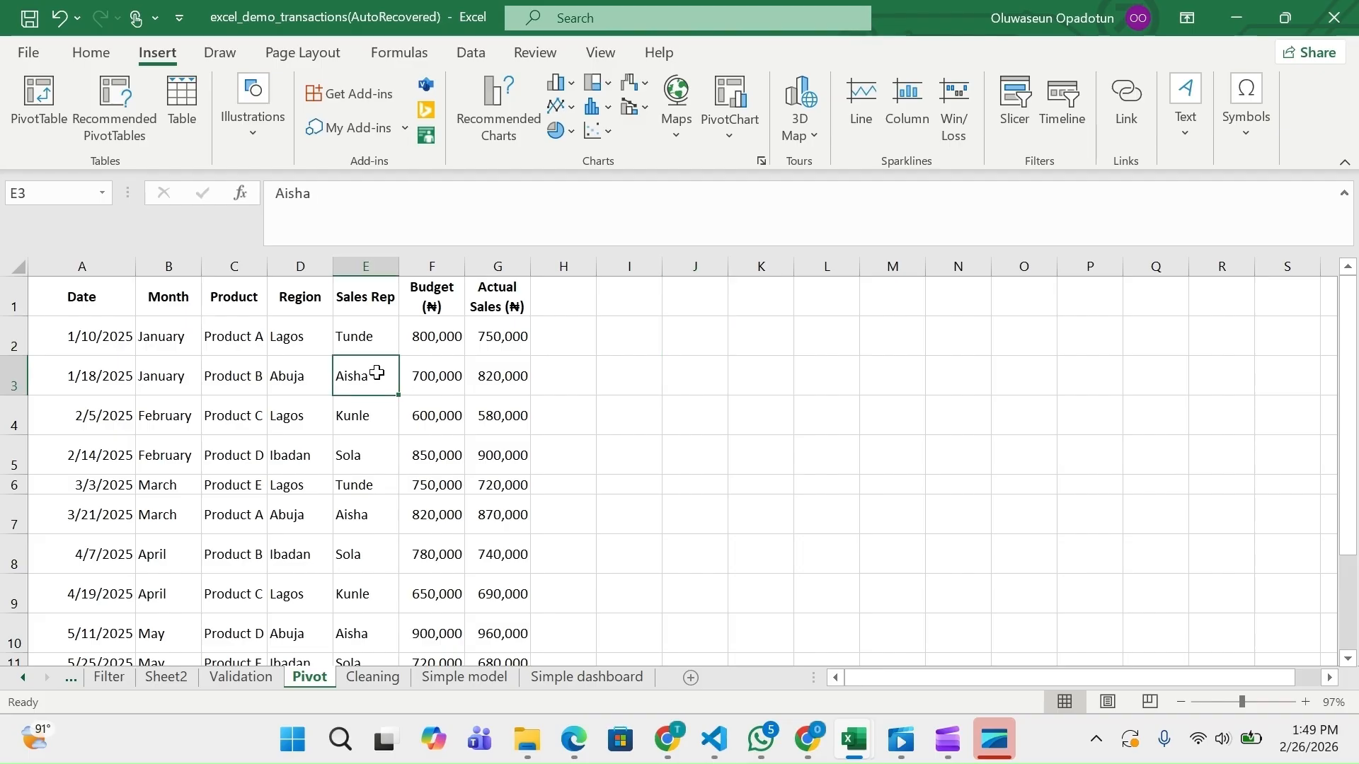
{"action": "key", "text": "ctrl+t"}
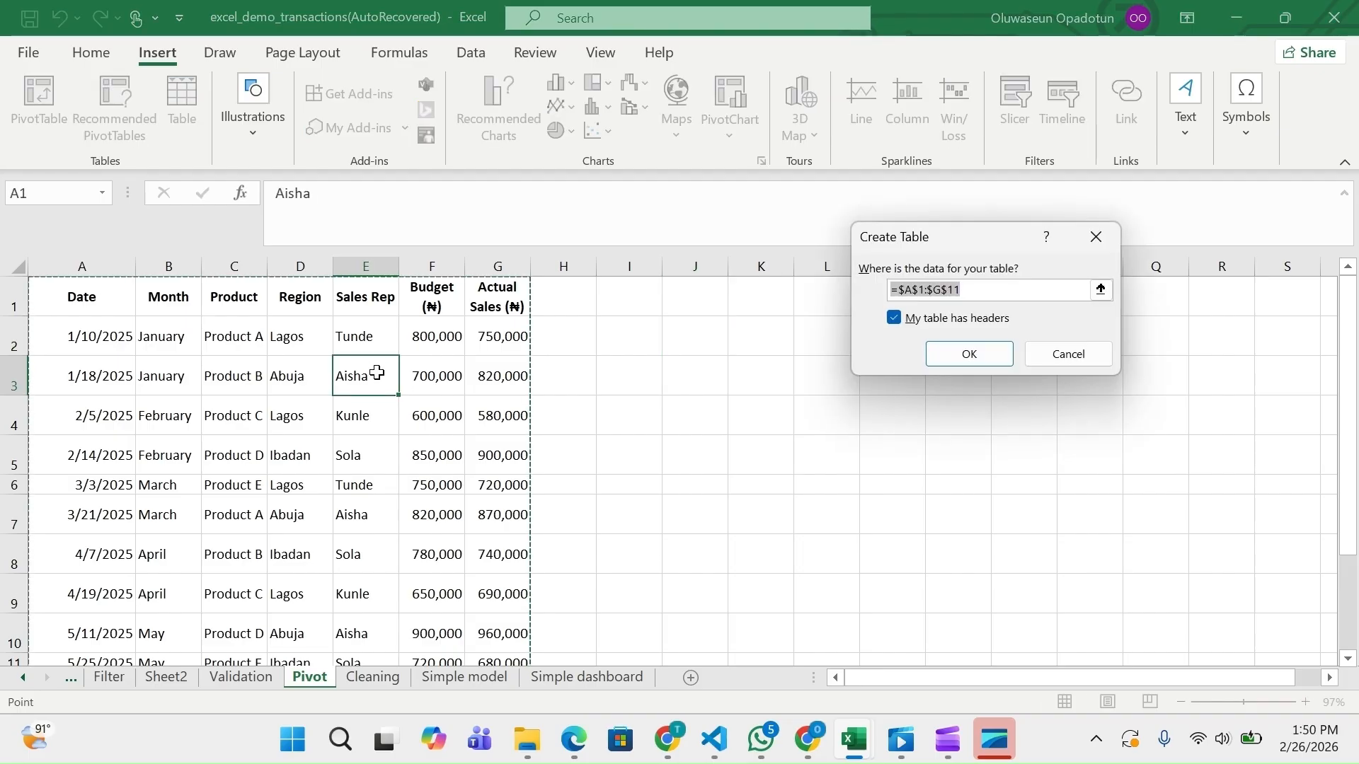
{"action": "left_click", "coordinate": [965, 359]}
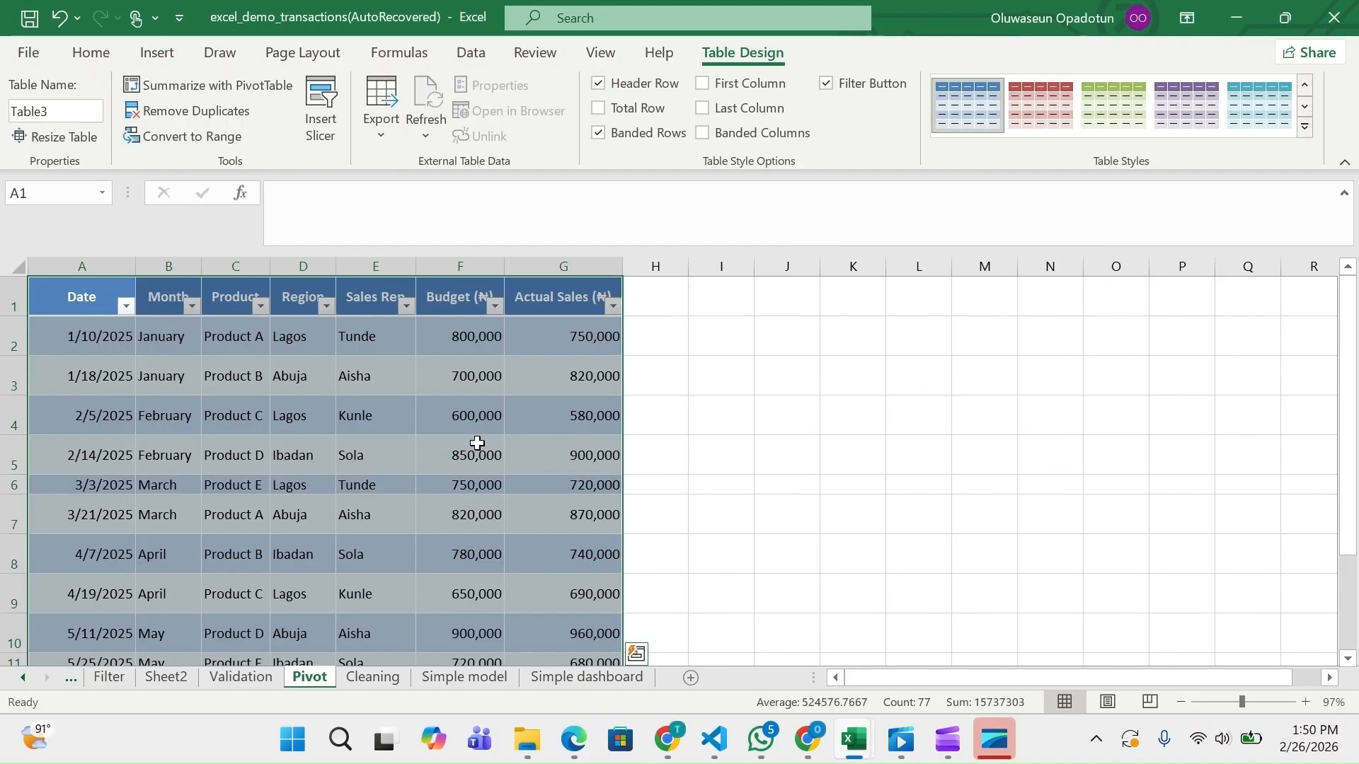
- Clear the table style from the new sales table so its cells have no banded colours
{"action": "left_click", "coordinate": [1305, 133]}
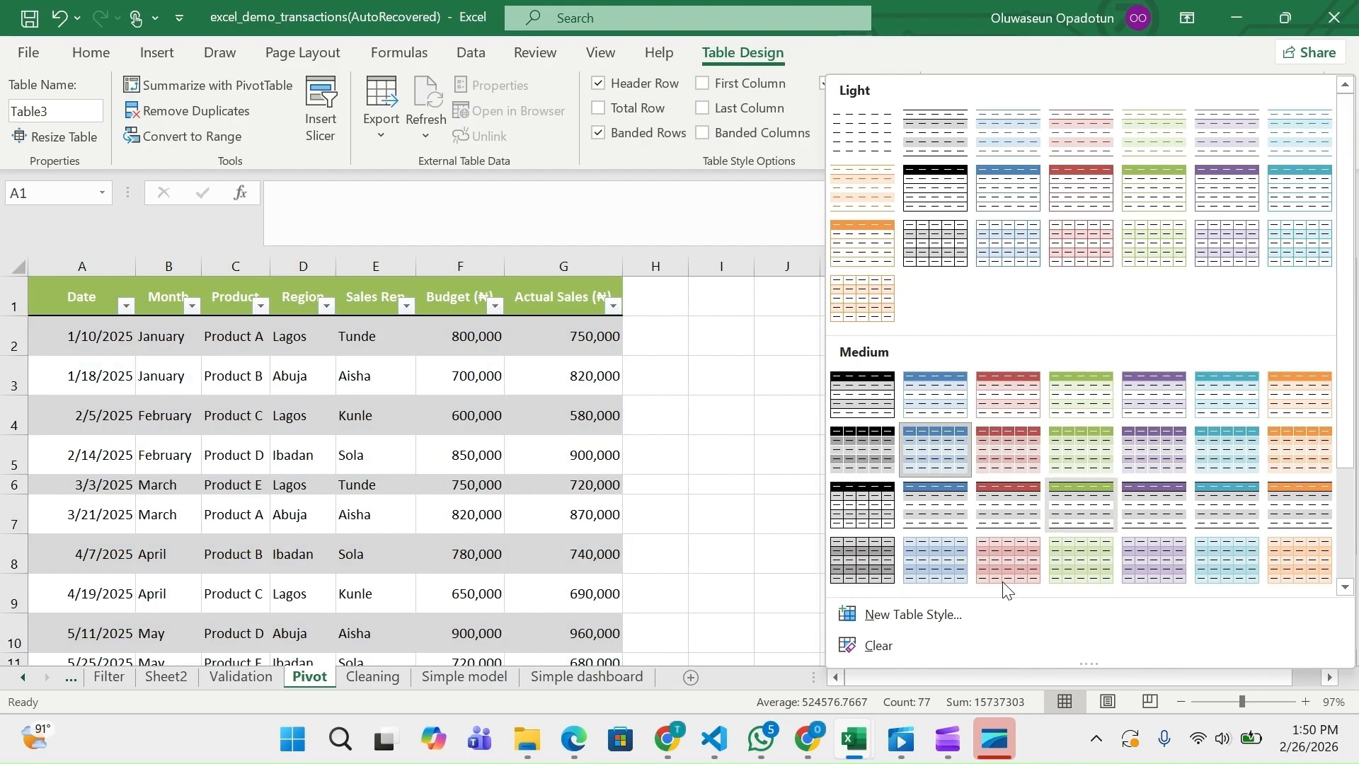
{"action": "left_click", "coordinate": [910, 644]}
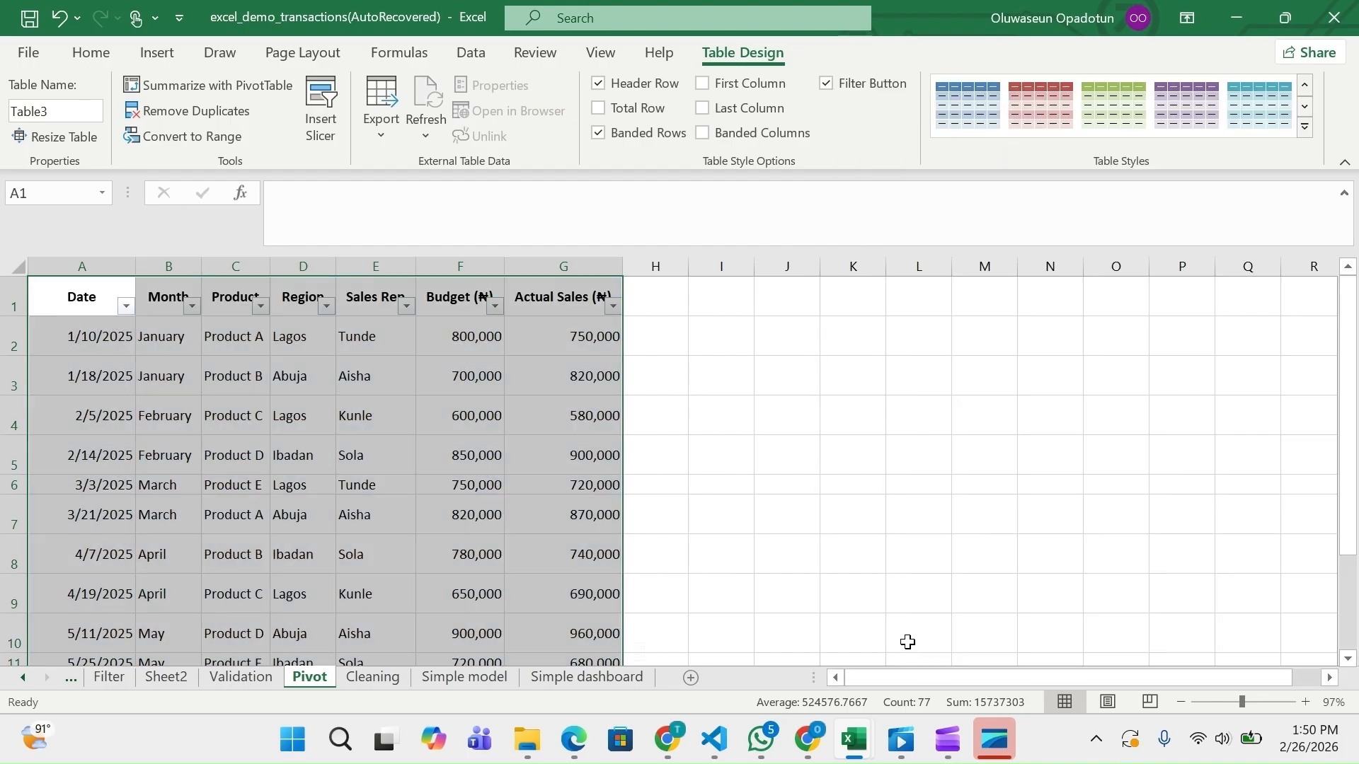
{"action": "left_click", "coordinate": [484, 369]}
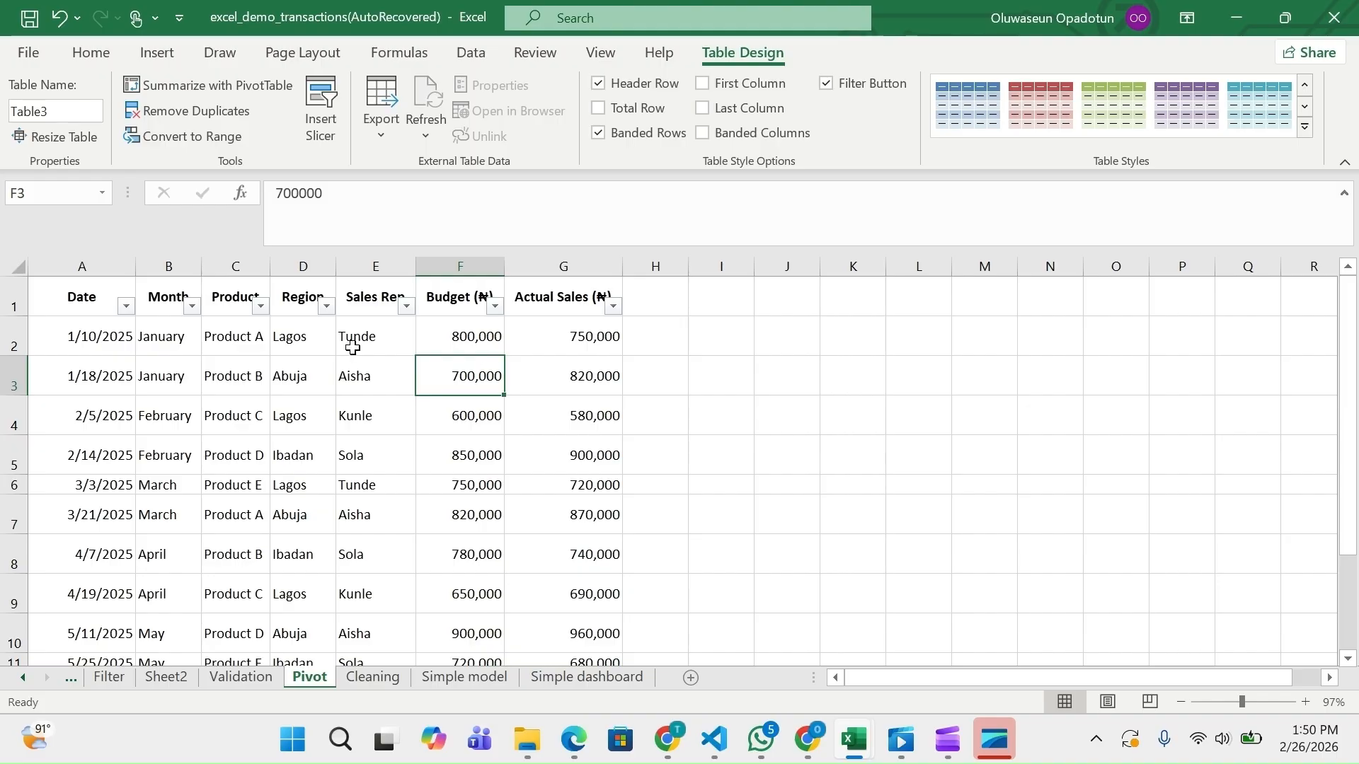
- Create a PivotTable from the sales table and place it on the existing Pivot worksheet at cell J2
{"action": "scroll", "coordinate": [401, 477], "scroll_direction": "down", "scroll_amount": 2}
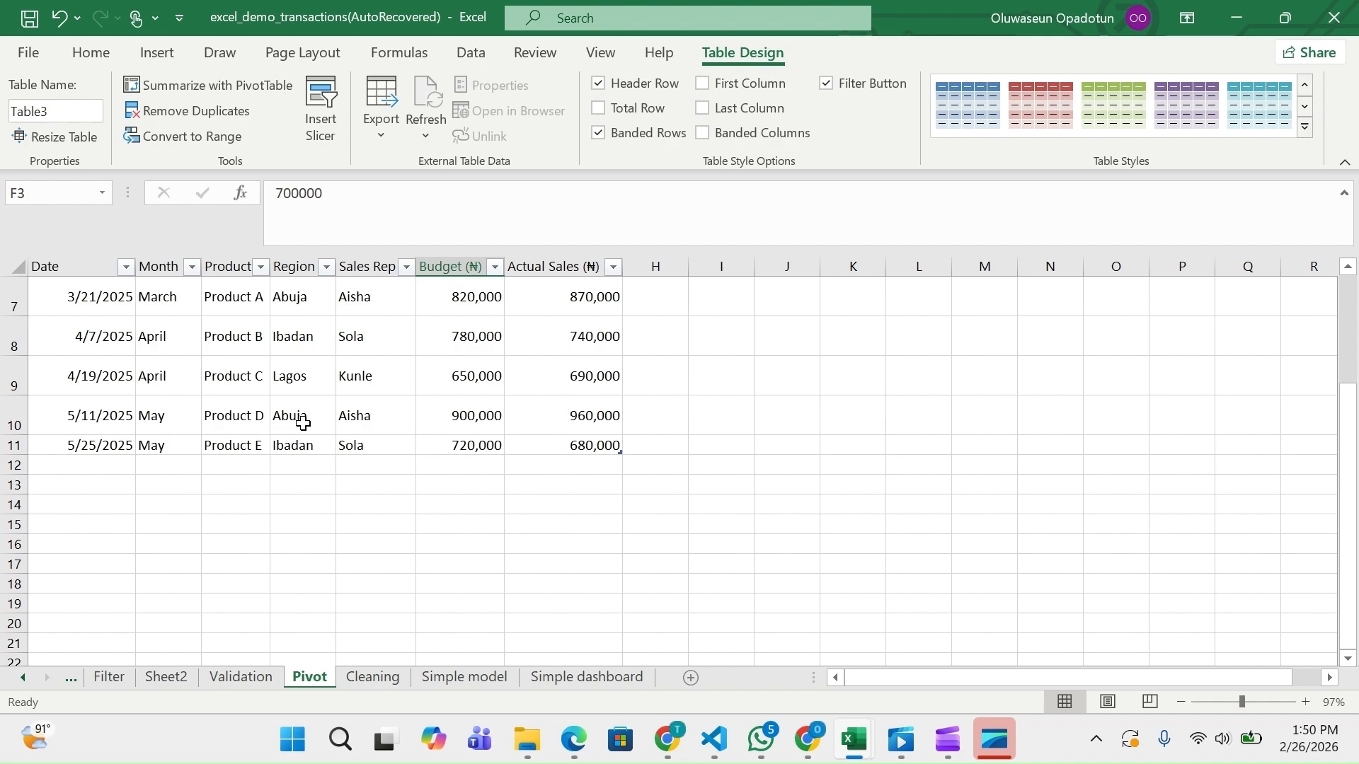
{"action": "scroll", "coordinate": [302, 422], "scroll_direction": "up", "scroll_amount": 2}
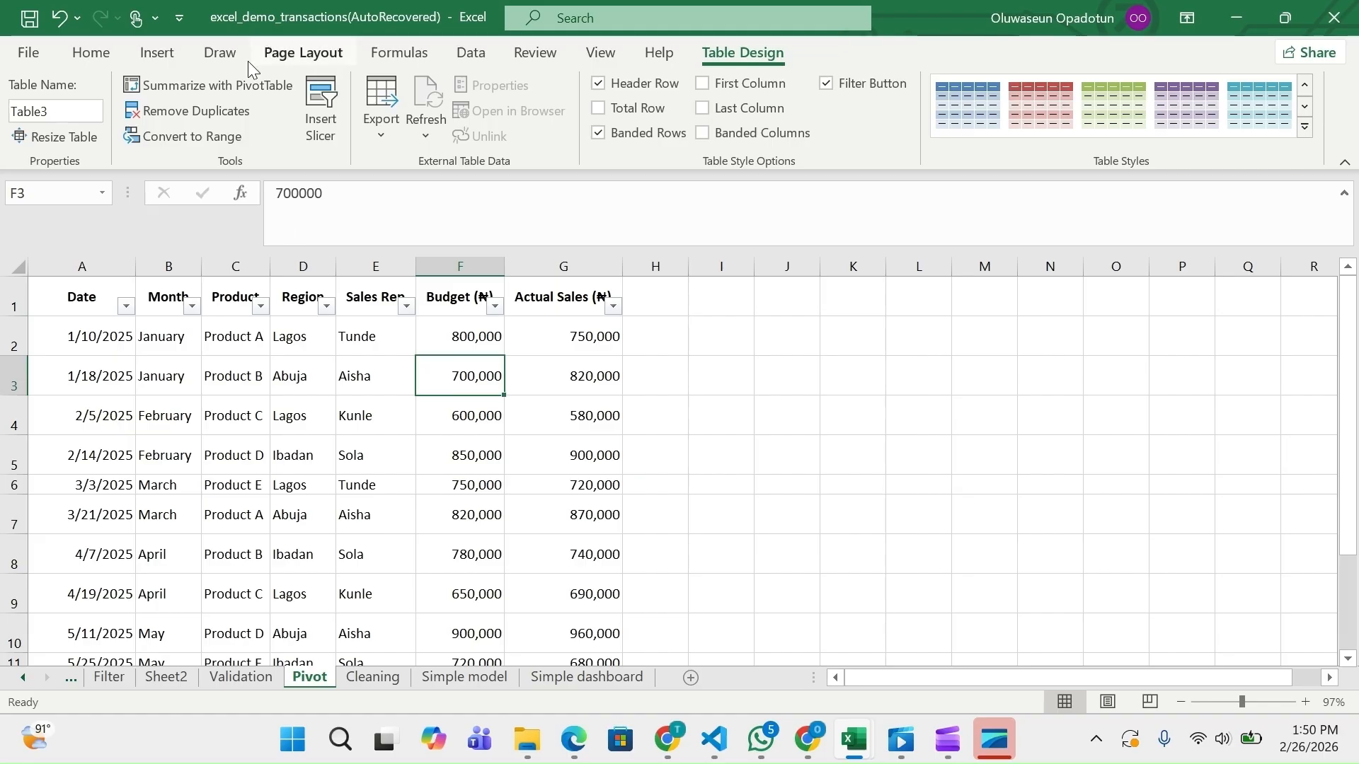
{"action": "left_click", "coordinate": [163, 60]}
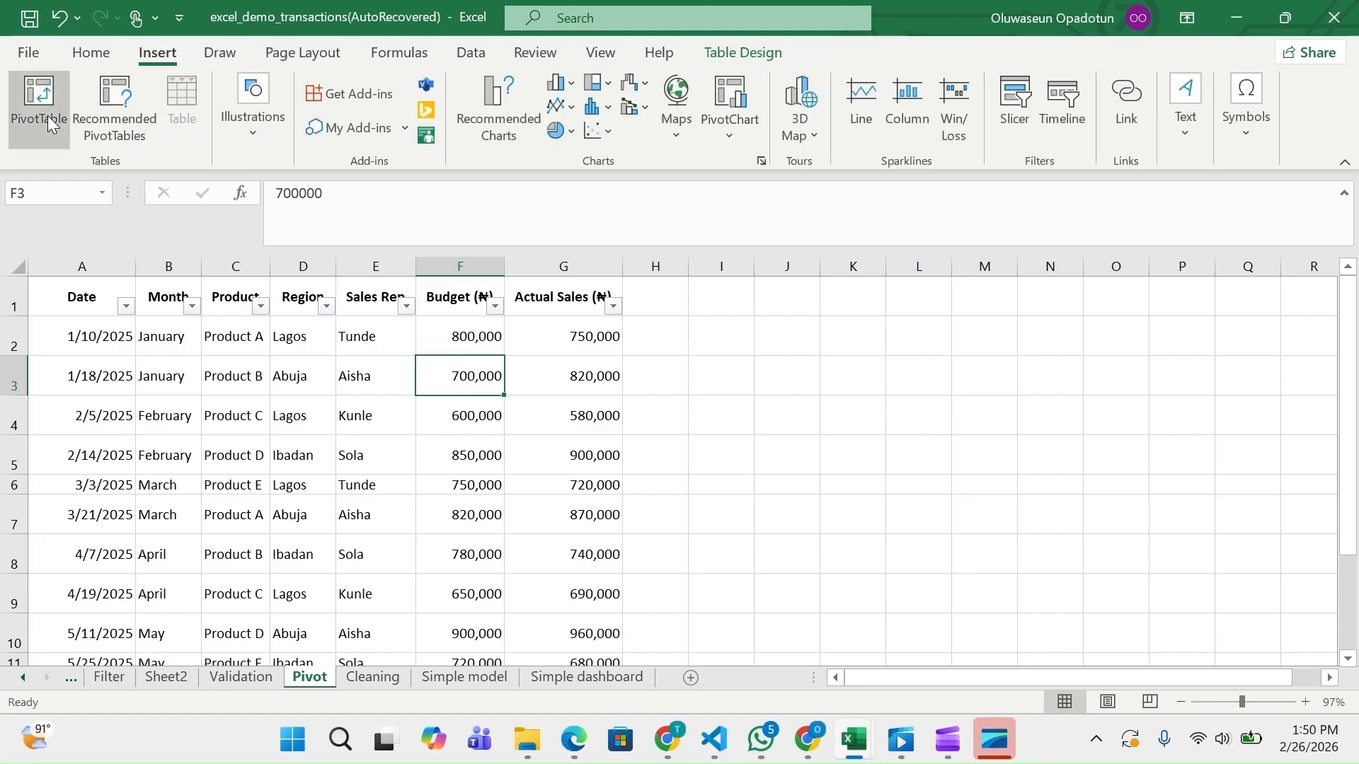
{"action": "left_click", "coordinate": [42, 106]}
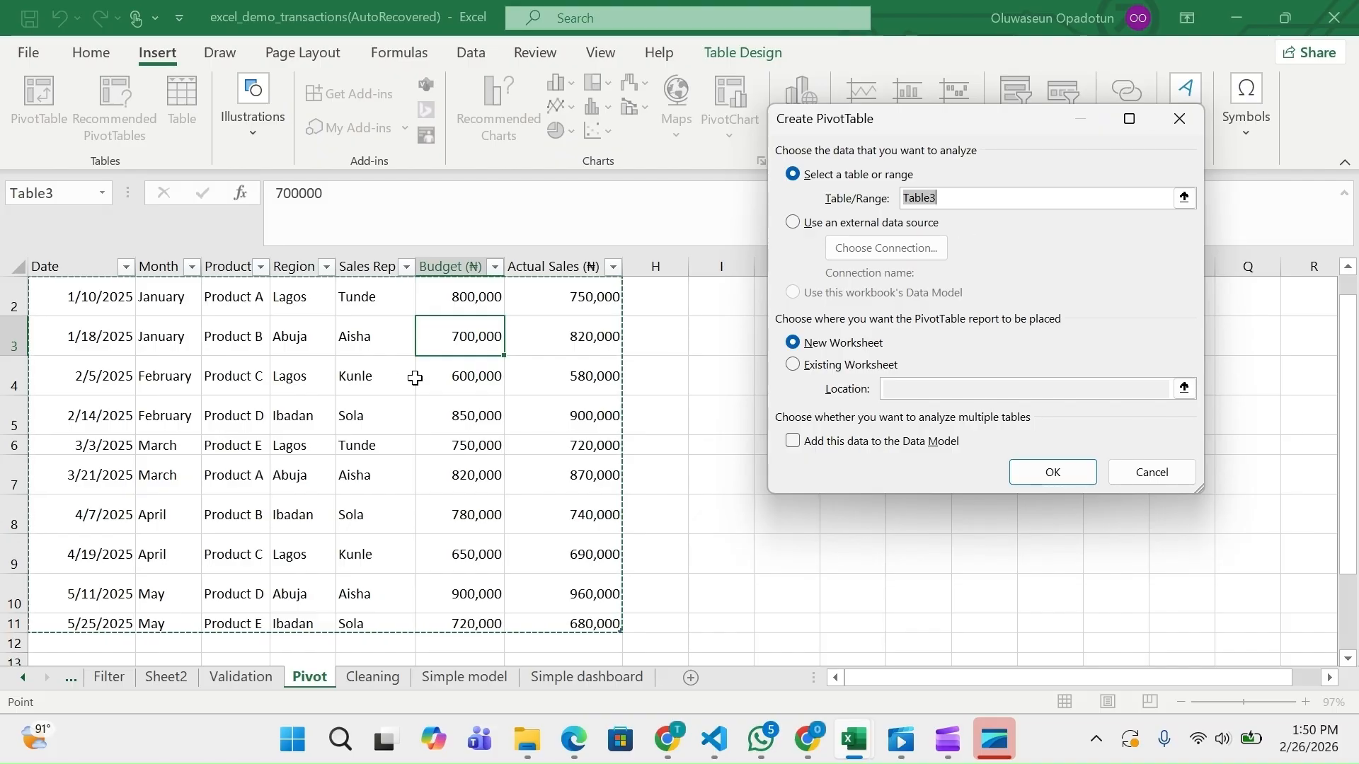
{"action": "scroll", "coordinate": [358, 429], "scroll_direction": "up", "scroll_amount": 1}
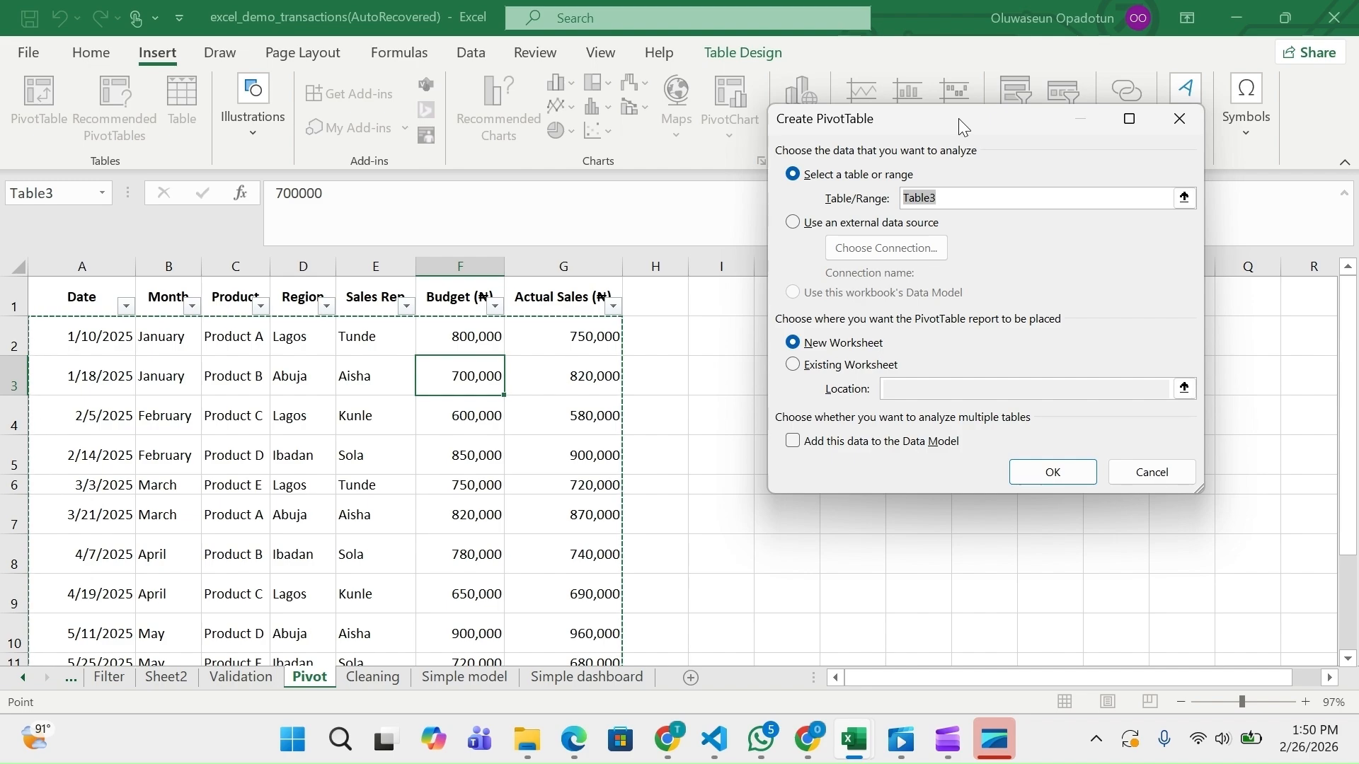
{"action": "left_click", "coordinate": [793, 366]}
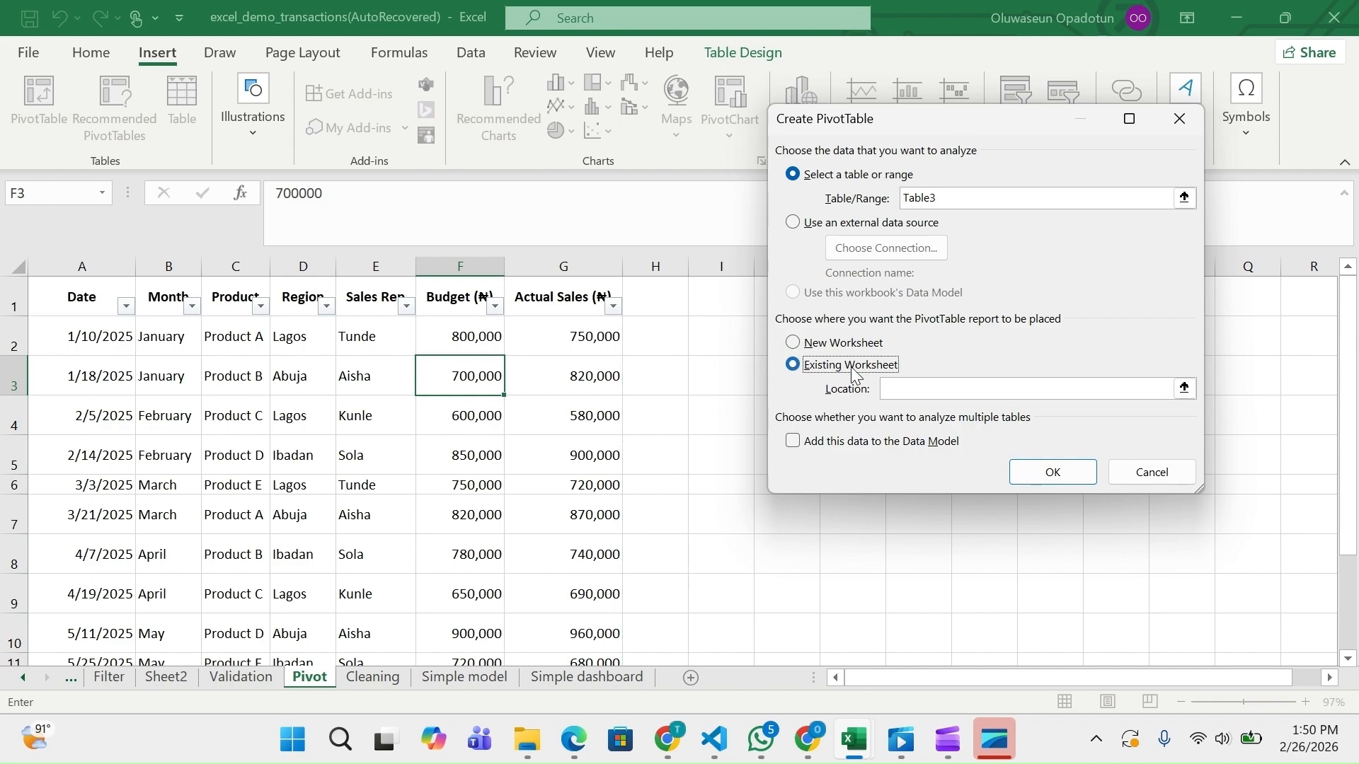
{"action": "left_click_drag", "start_coordinate": [903, 121], "coordinate": [1114, 126]}
{"action": "left_click", "coordinate": [1187, 395]}
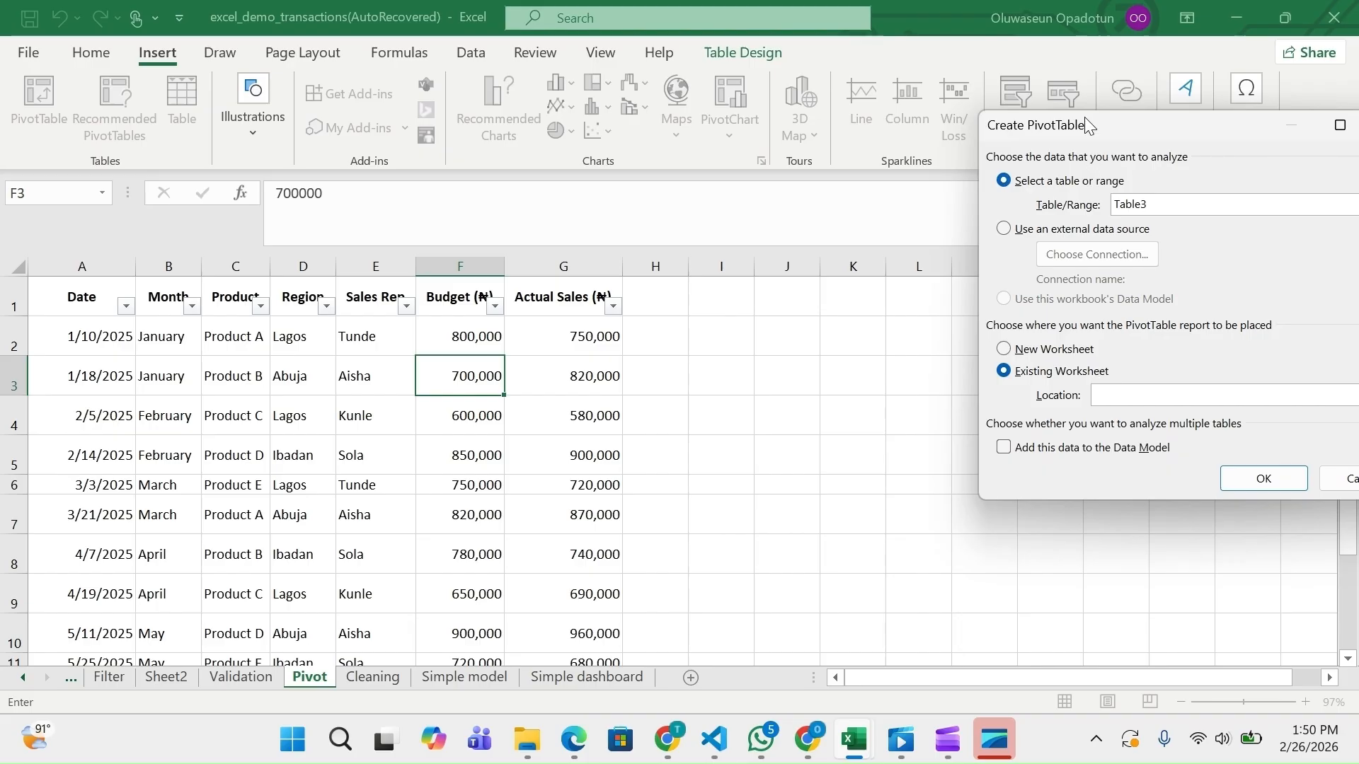
{"action": "left_click_drag", "start_coordinate": [1097, 130], "coordinate": [951, 126]}
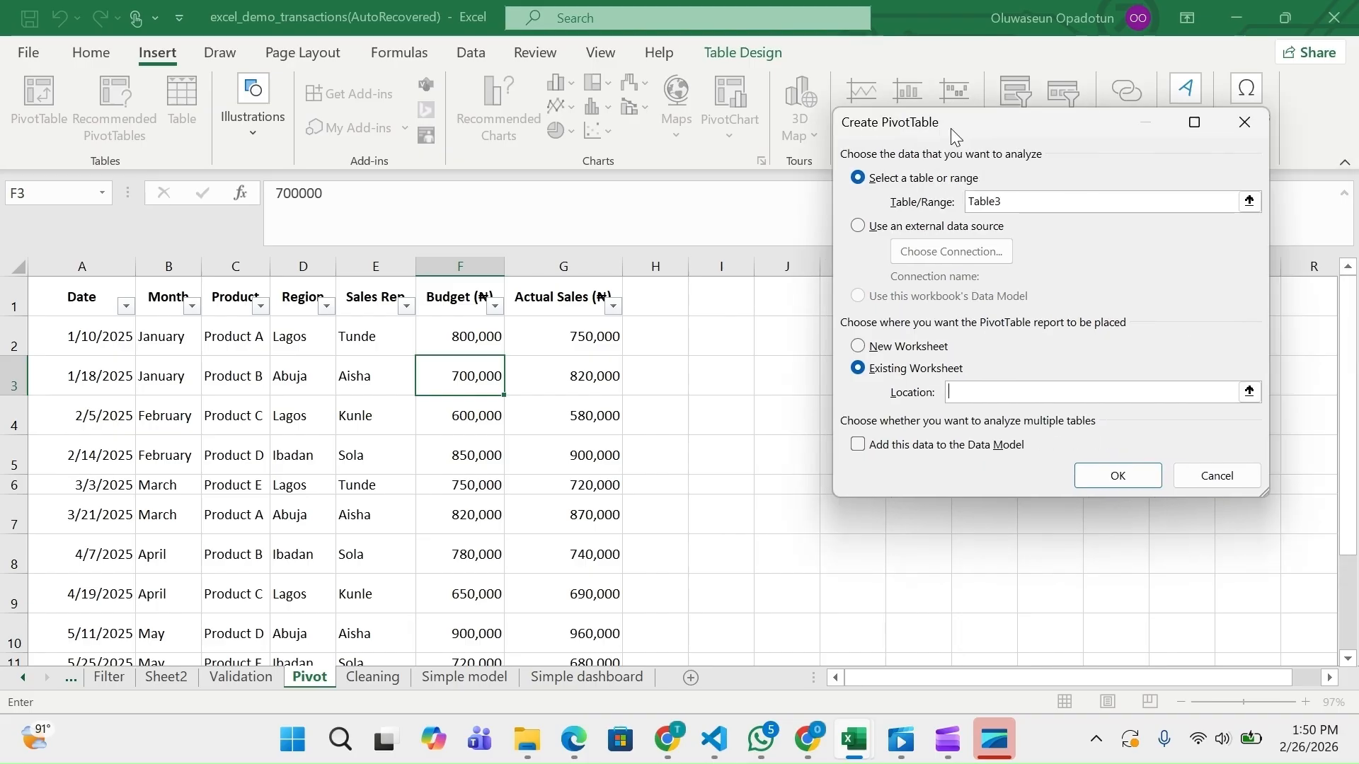
{"action": "left_click", "coordinate": [1249, 392]}
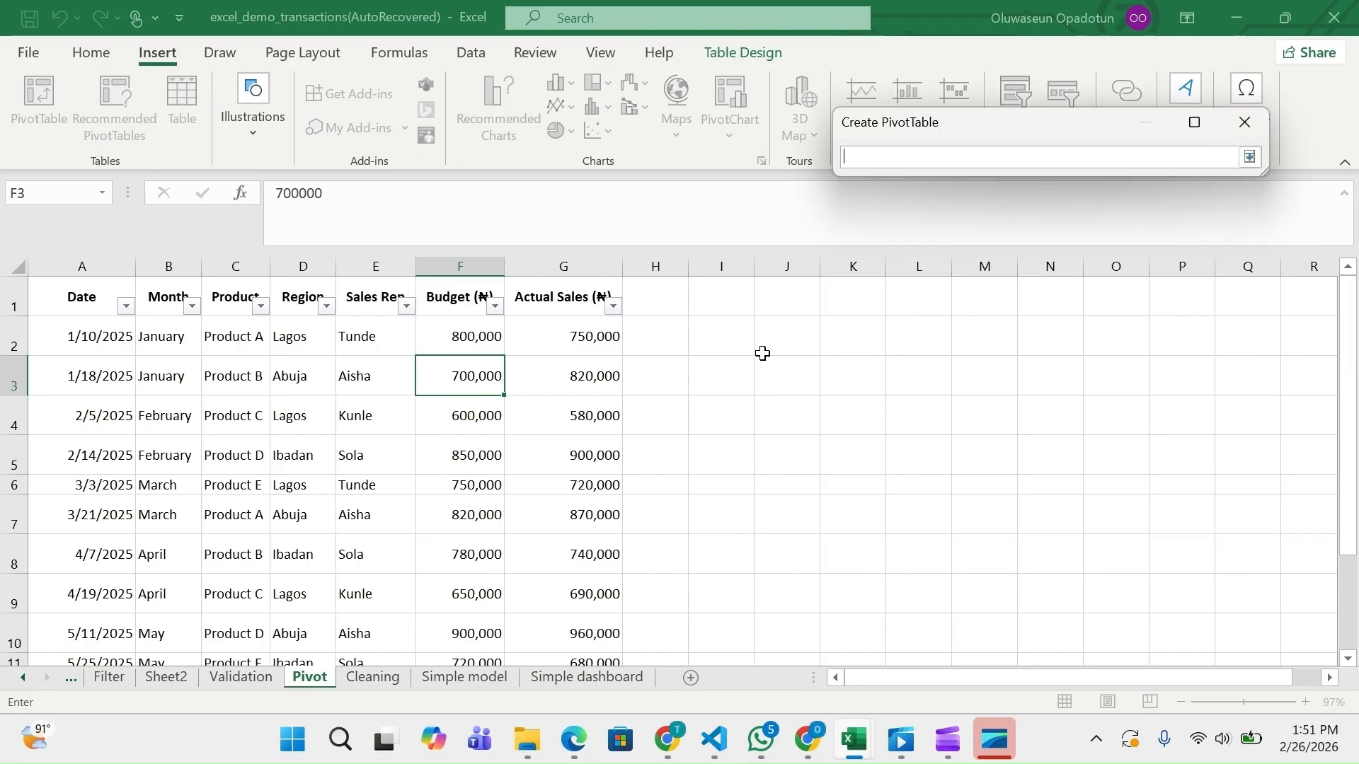
{"action": "left_click", "coordinate": [807, 343]}
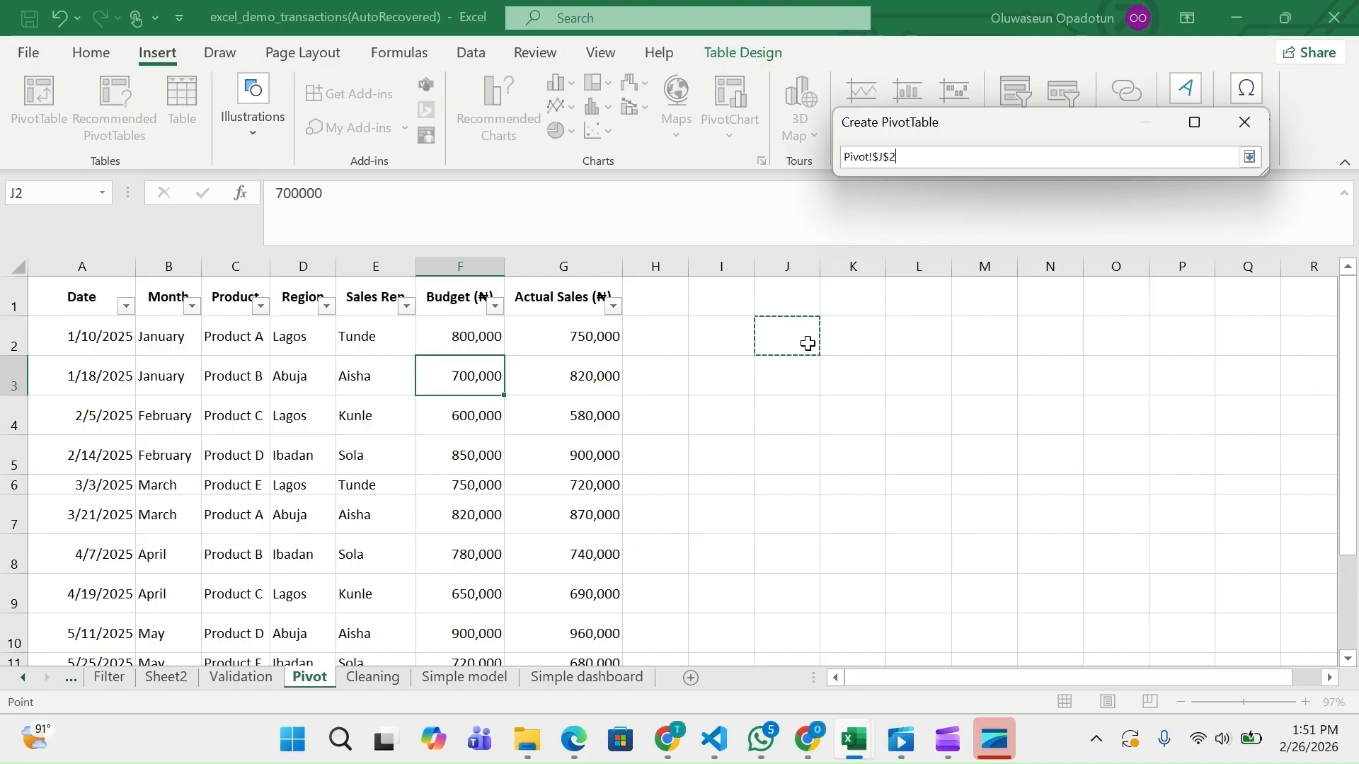
{"action": "key", "text": "Return"}
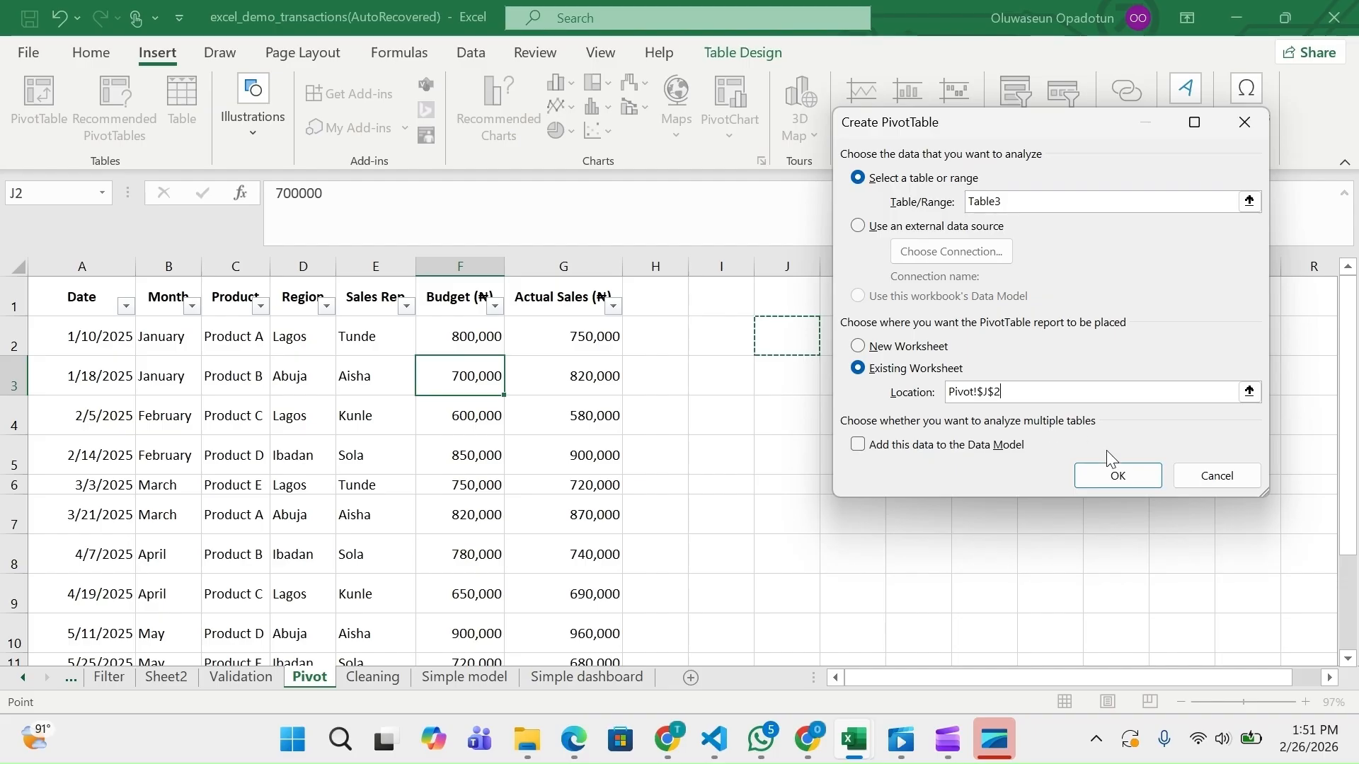
{"action": "left_click", "coordinate": [1109, 477]}
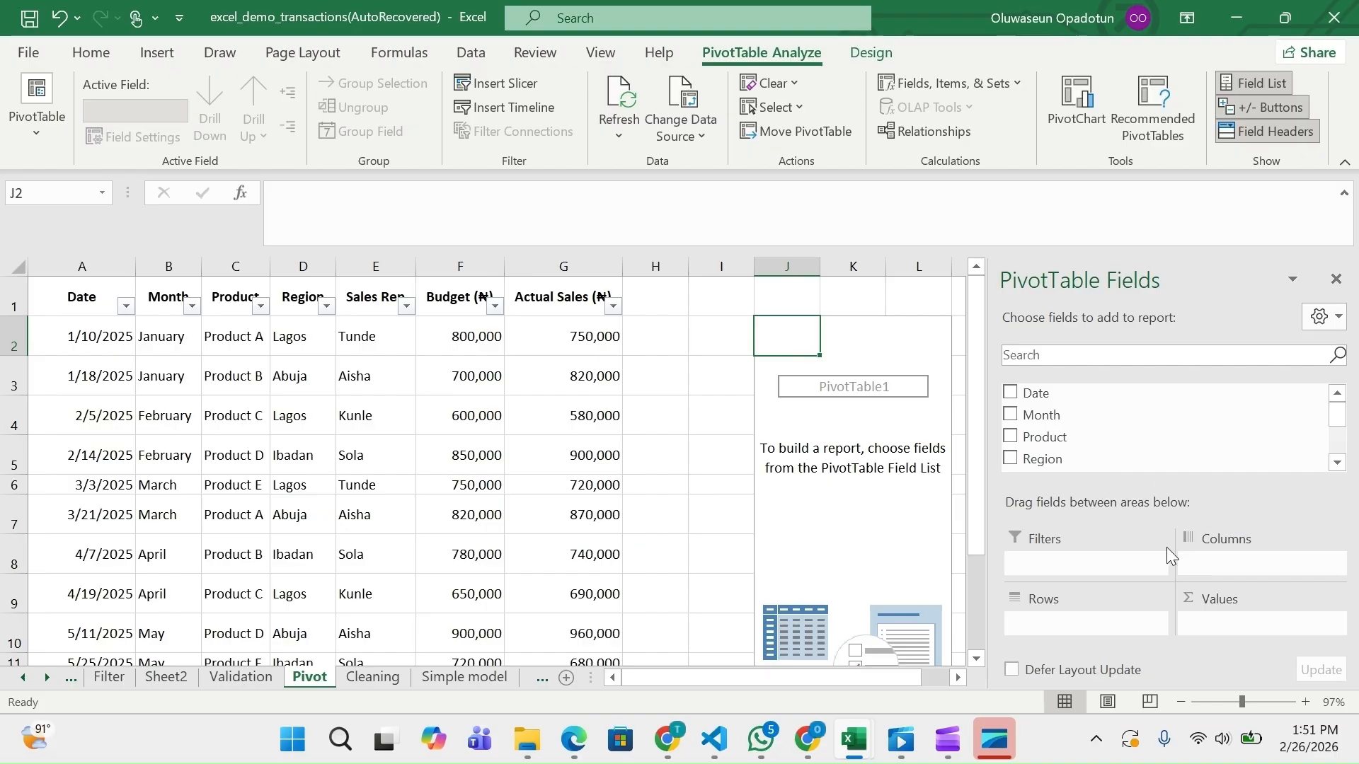
- Arrange the PivotTable field list with the fields section and areas section side by side
{"action": "left_click", "coordinate": [1340, 319]}
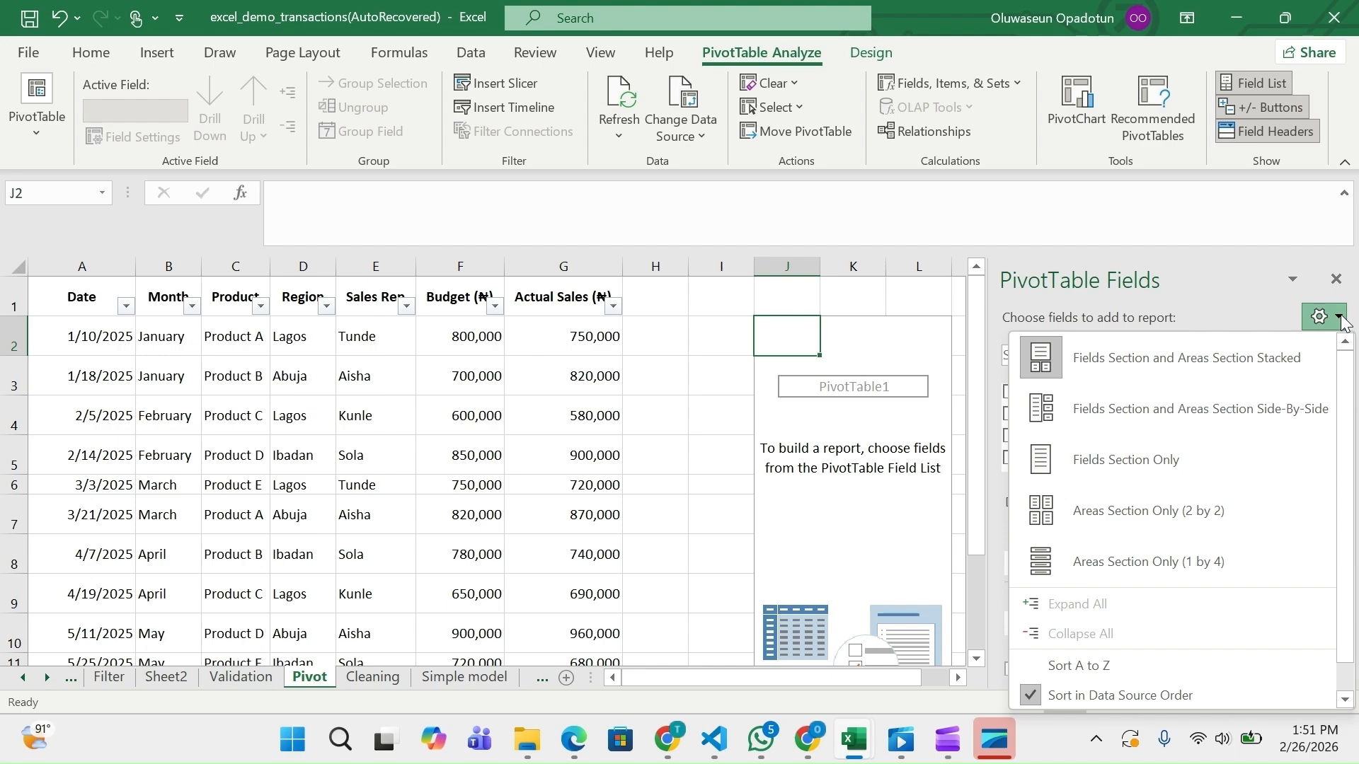
{"action": "left_click", "coordinate": [1196, 504]}
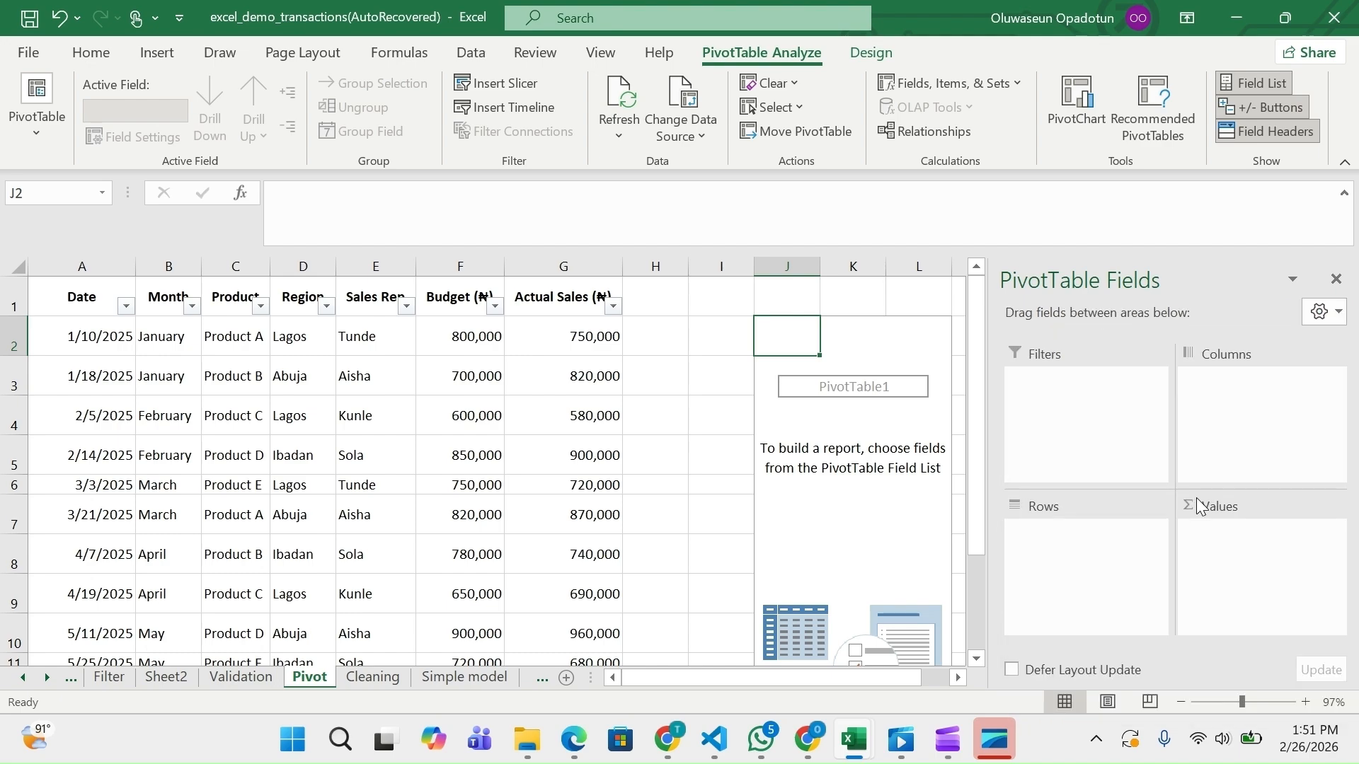
{"action": "left_click", "coordinate": [1327, 322]}
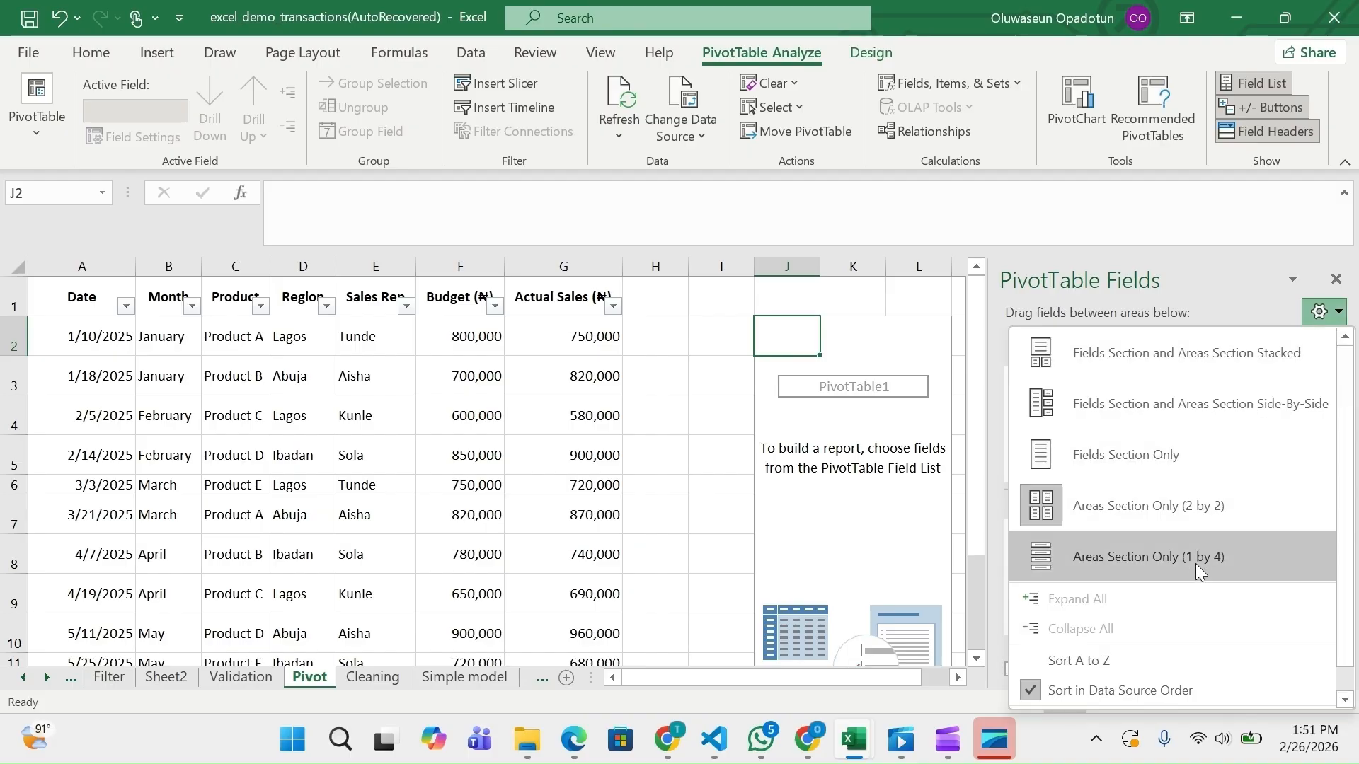
{"action": "left_click", "coordinate": [1183, 416]}
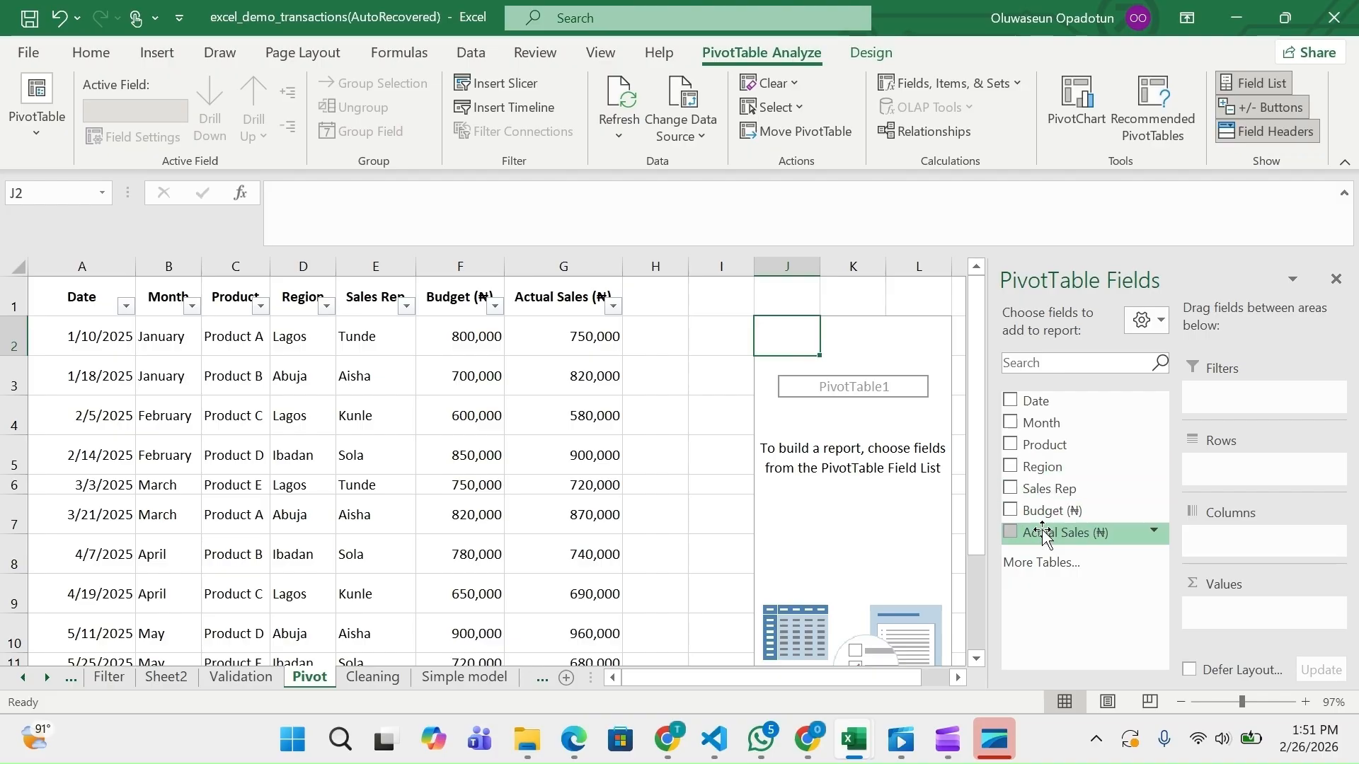
- Add the Actual Sales (₦) field to the PivotTable's Values area
{"action": "left_click_drag", "start_coordinate": [1042, 535], "coordinate": [1258, 605]}
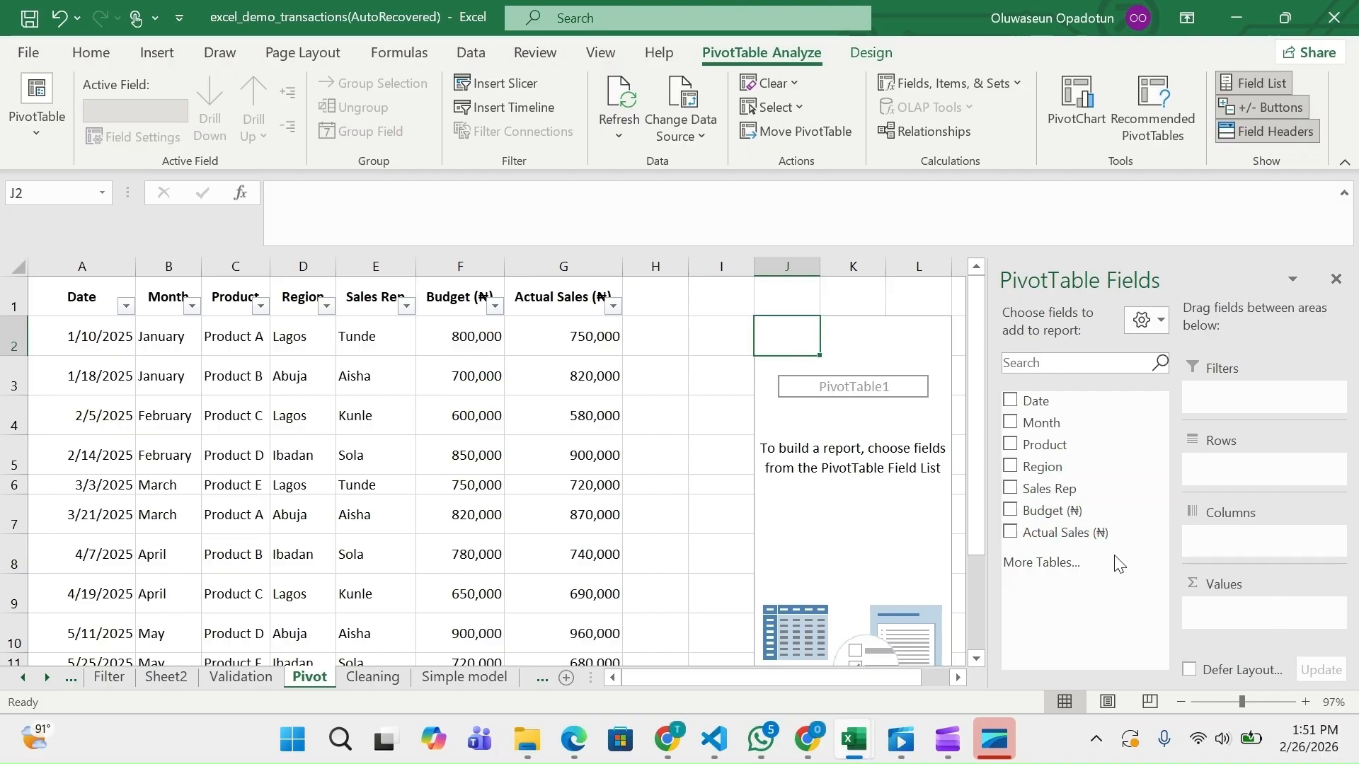
{"action": "left_click_drag", "start_coordinate": [1046, 532], "coordinate": [1269, 619]}
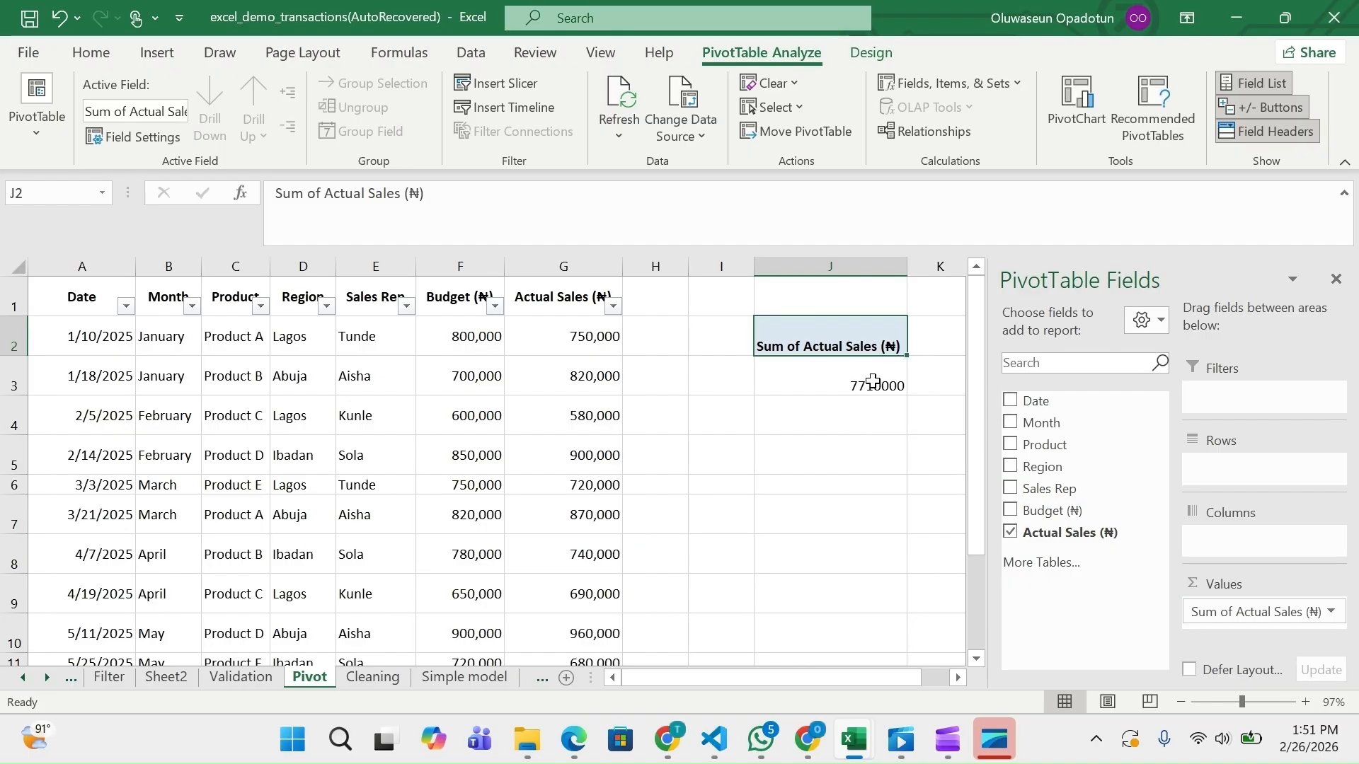
- Format the PivotTable's Actual Sales total as a Number with the 1000 separator and 0 decimal places
{"action": "mouse_move", "coordinate": [872, 381]}
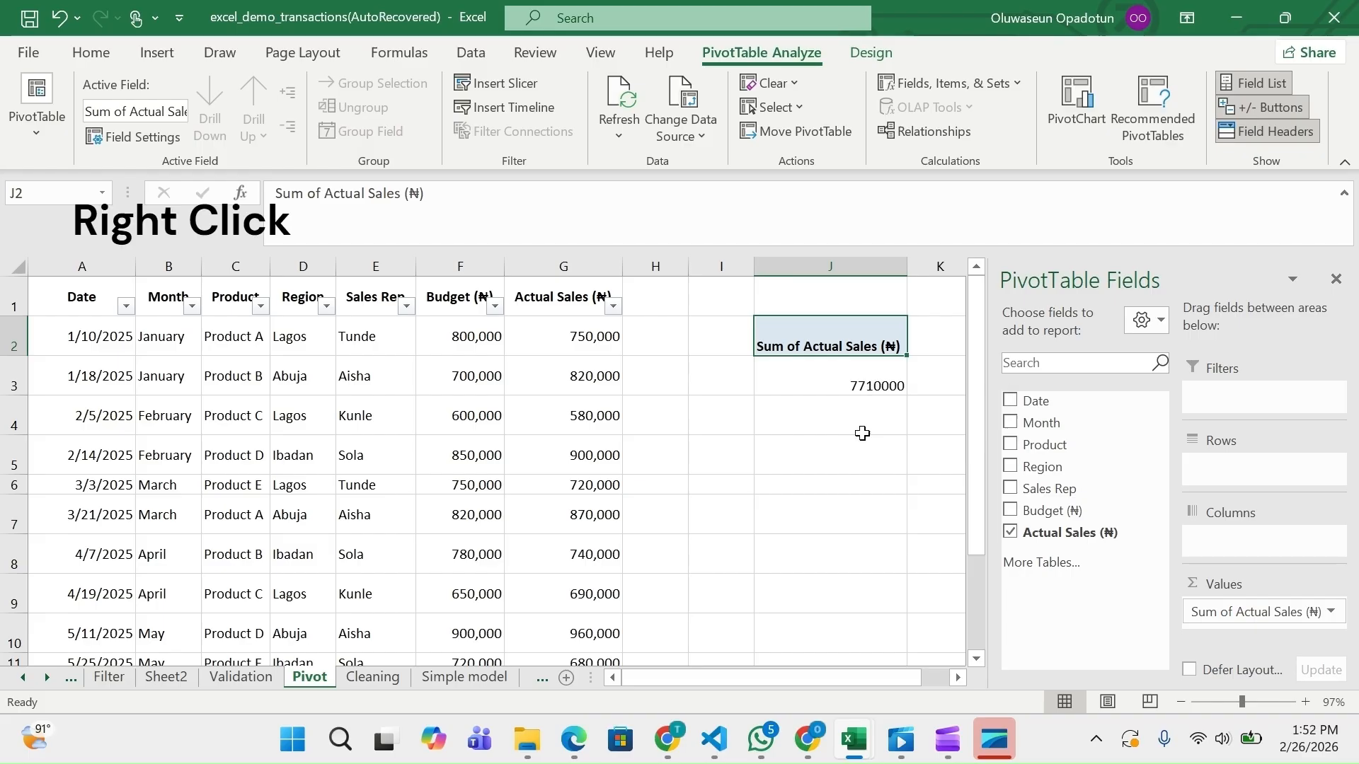
{"action": "right_click", "coordinate": [862, 374]}
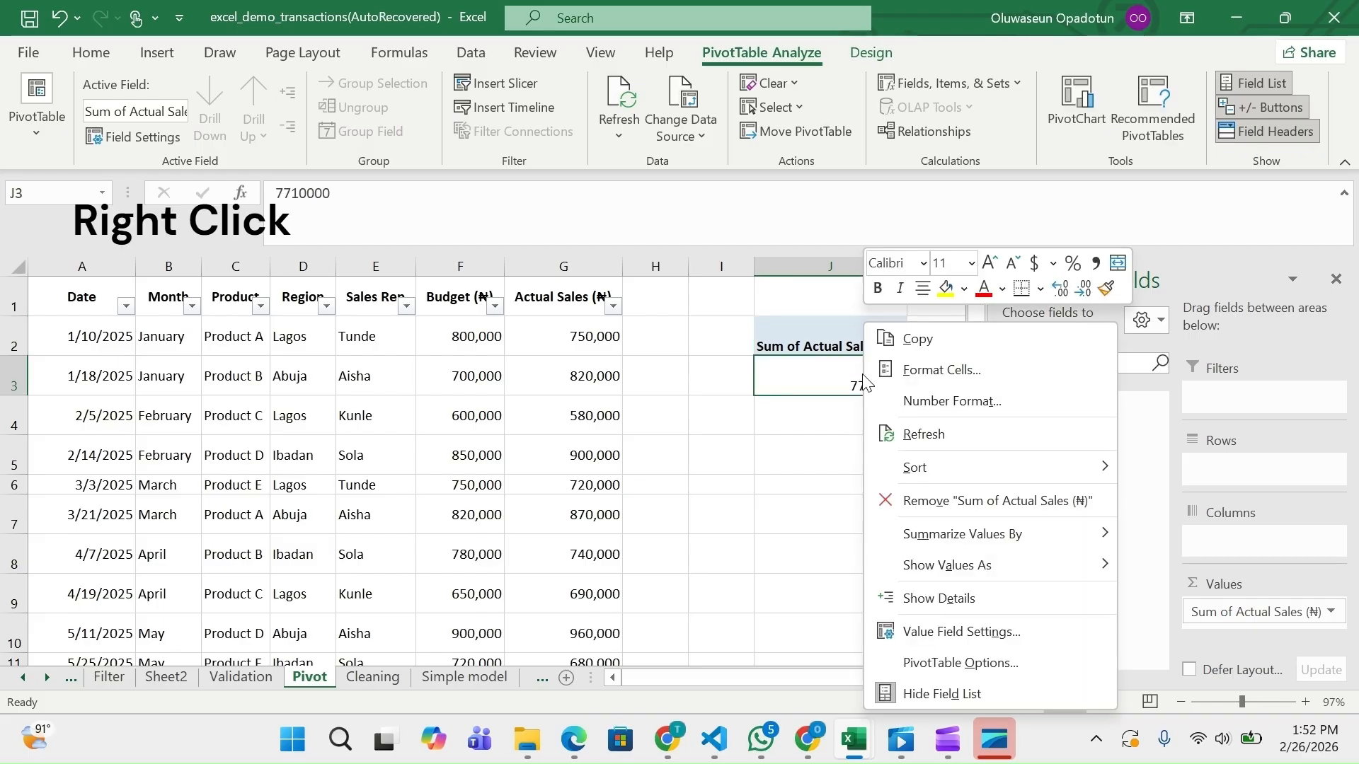
{"action": "left_click", "coordinate": [924, 396]}
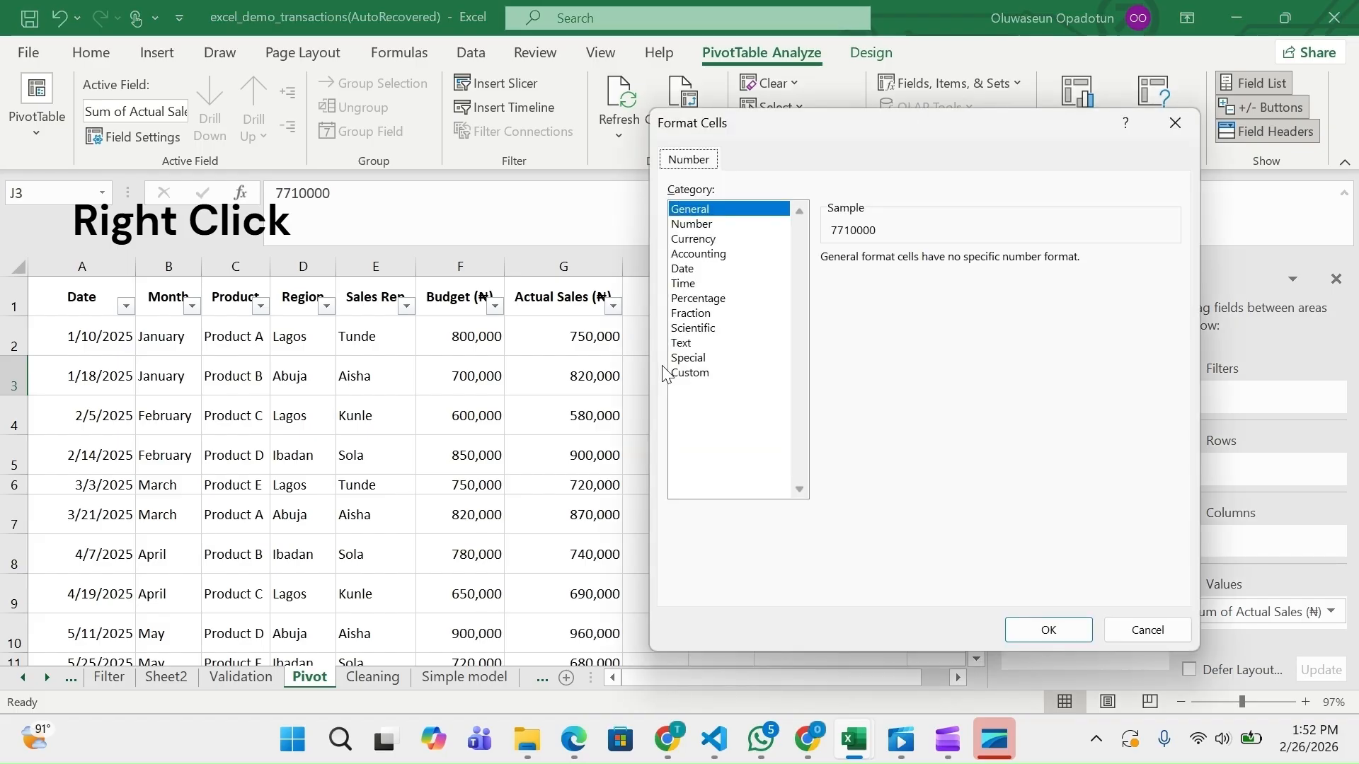
{"action": "left_click", "coordinate": [698, 223]}
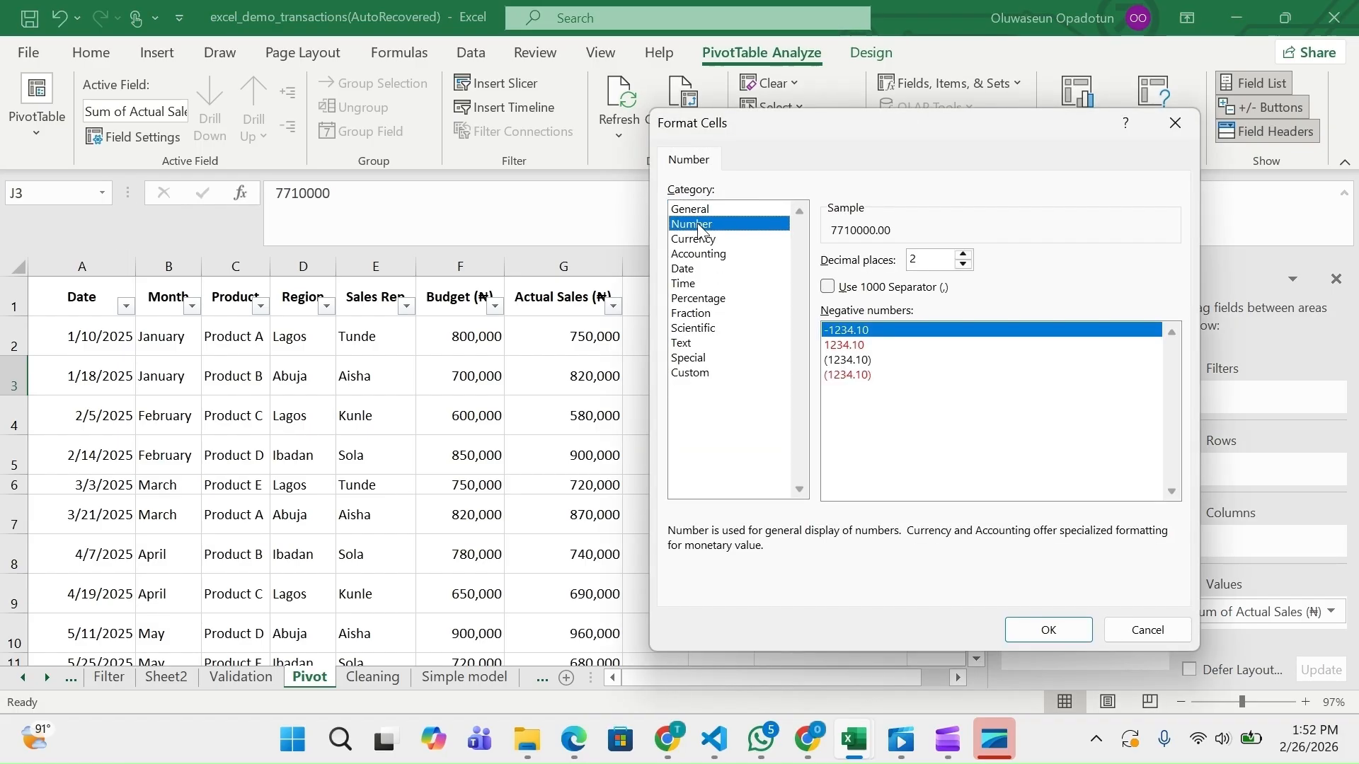
{"action": "left_click", "coordinate": [828, 289]}
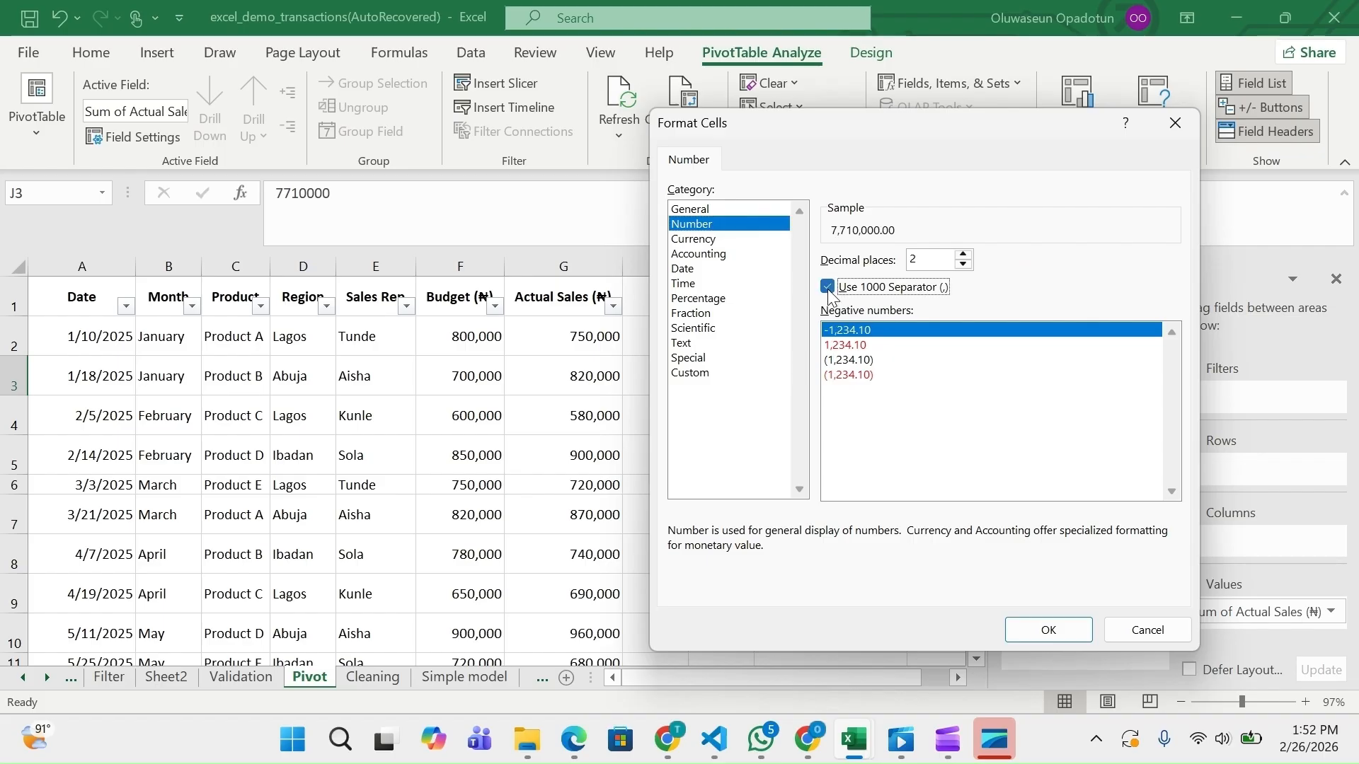
{"action": "left_click", "coordinate": [963, 267]}
{"action": "left_click", "coordinate": [963, 267]}
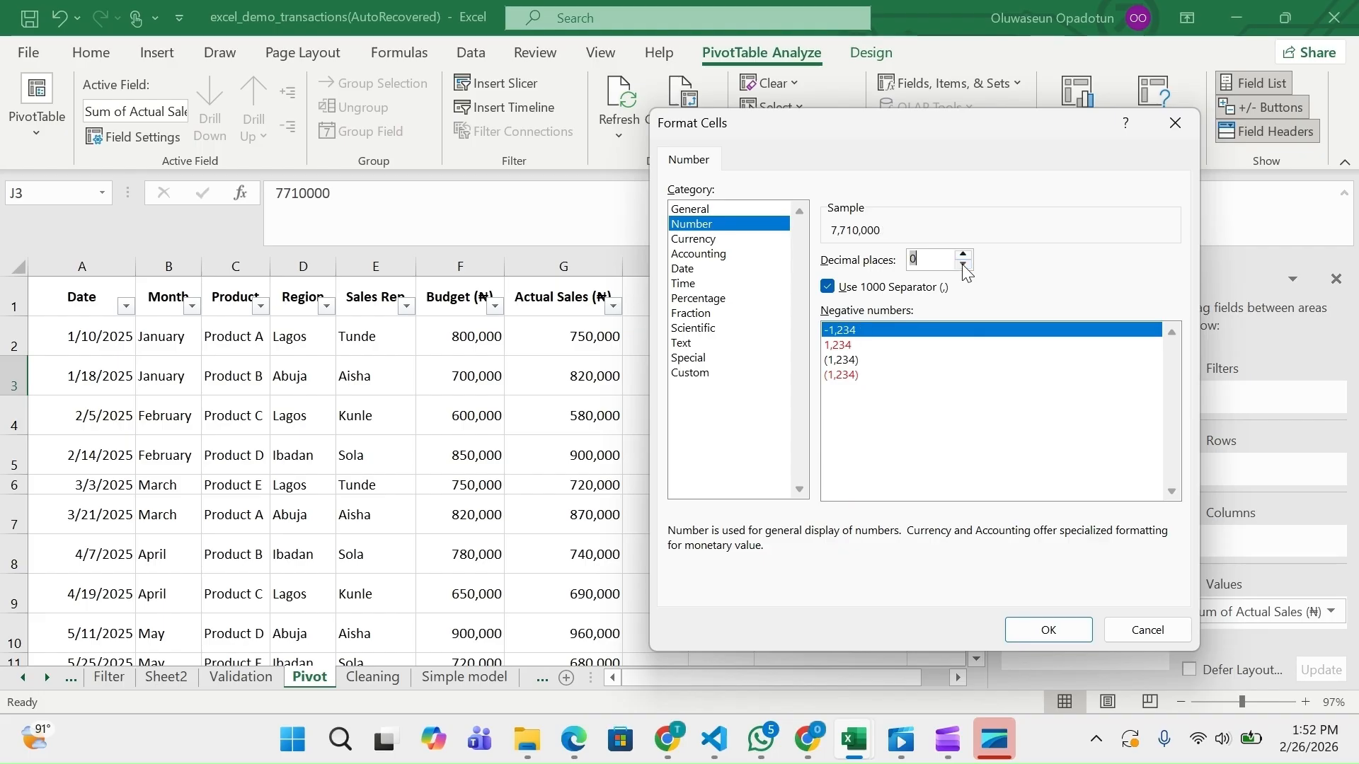
{"action": "left_click", "coordinate": [963, 266]}
{"action": "left_click", "coordinate": [1032, 628]}
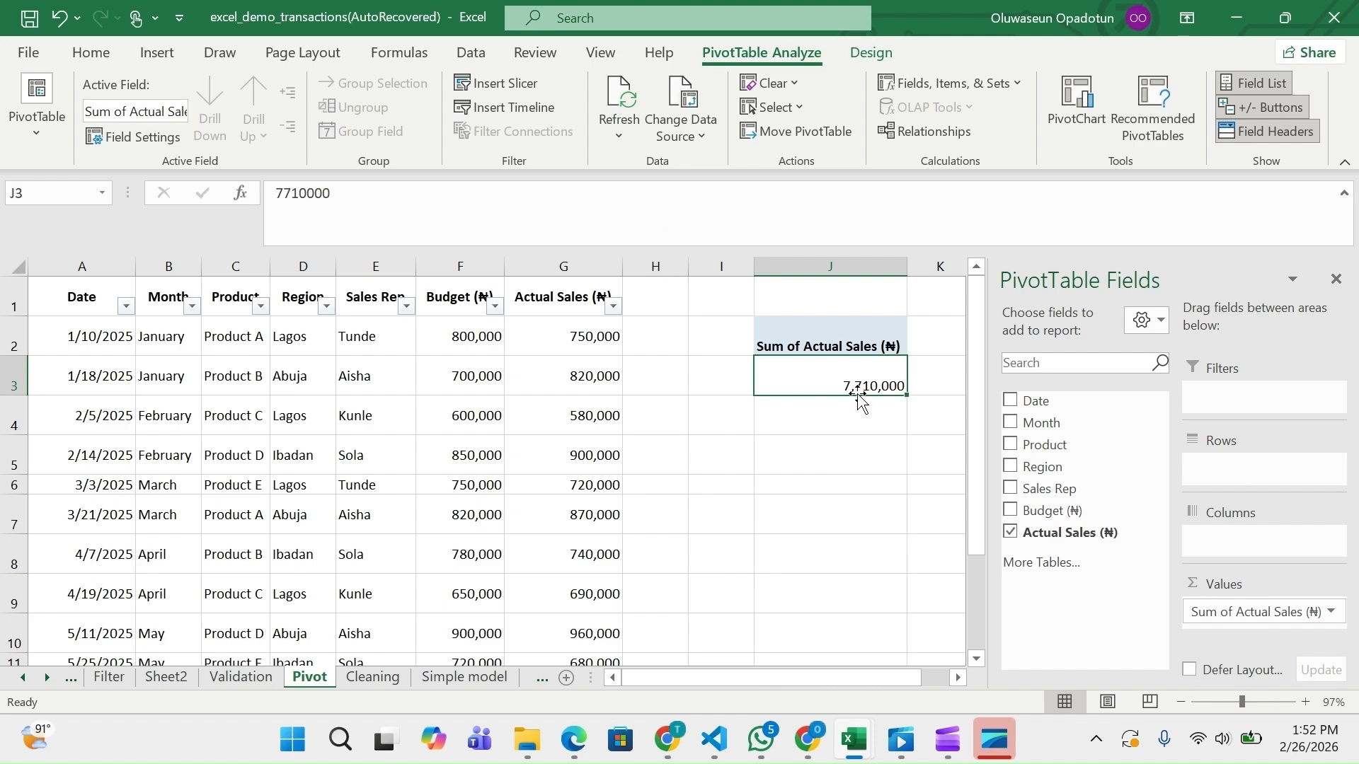
- Examine the summary calculation choices and field options available for Sum of Actual Sales (₦)
{"action": "right_click", "coordinate": [860, 348]}
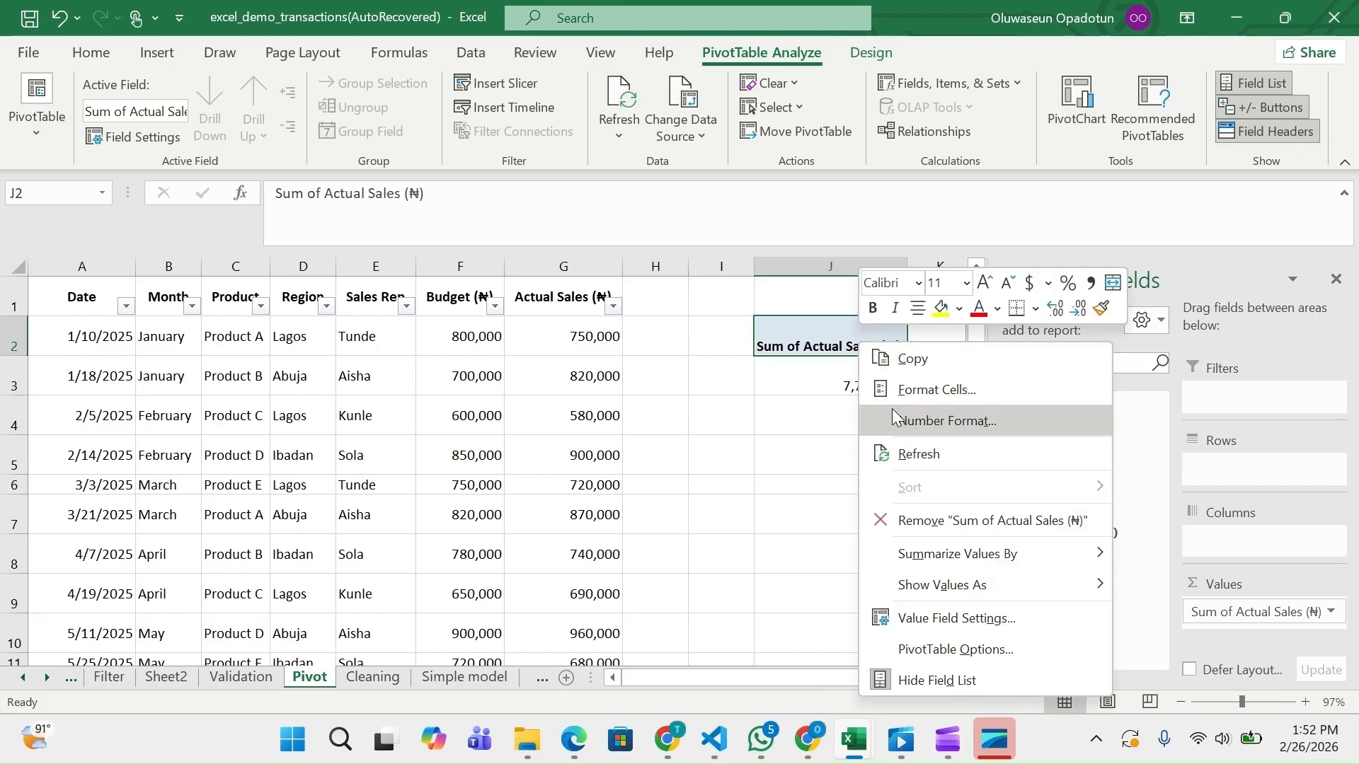
{"action": "mouse_move", "coordinate": [987, 553]}
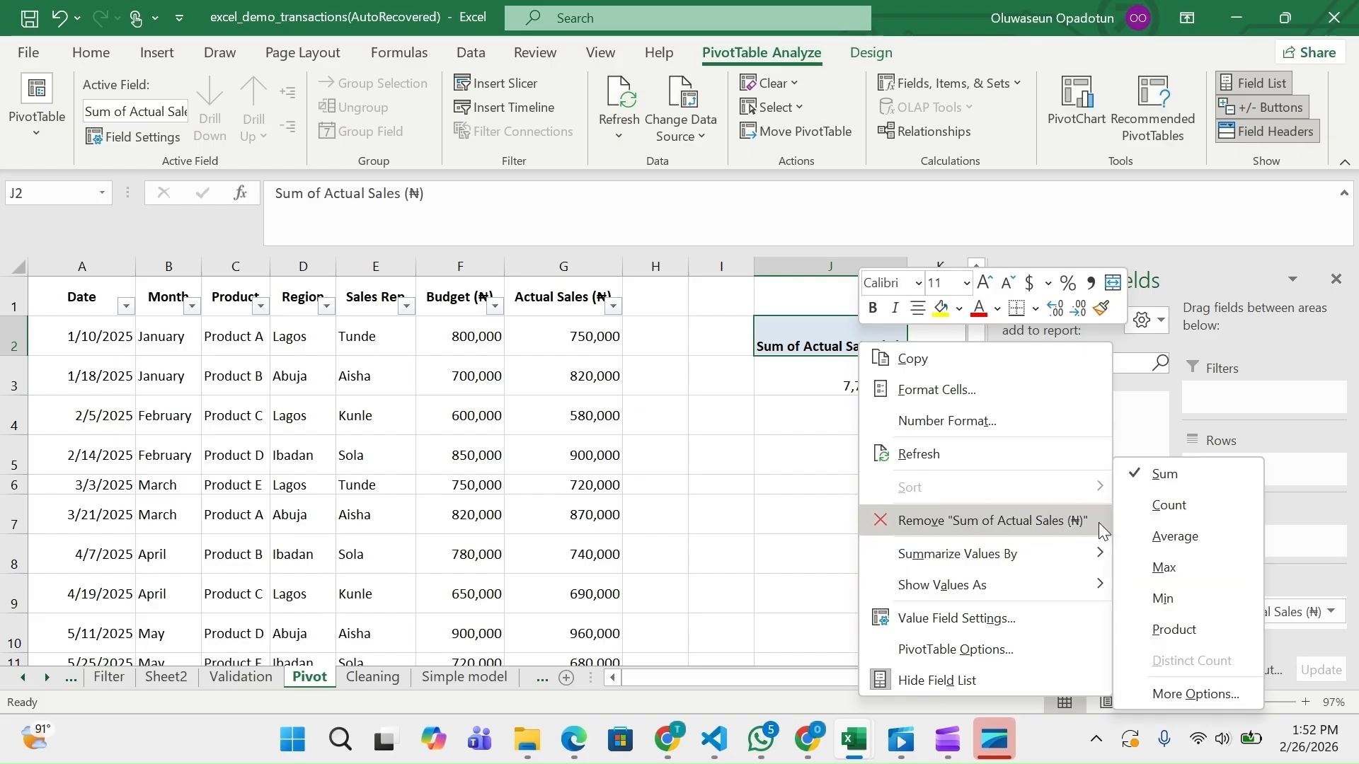
{"action": "left_click", "coordinate": [791, 447]}
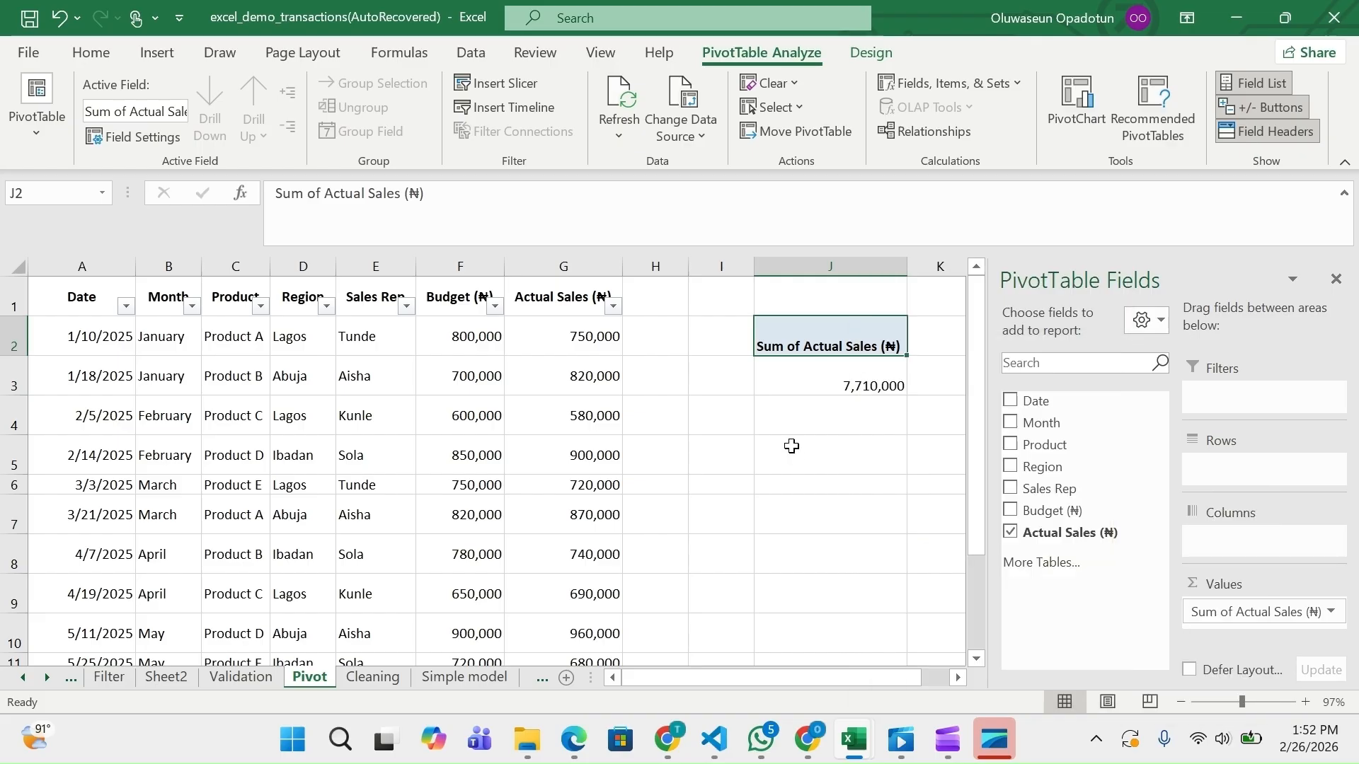
{"action": "right_click", "coordinate": [839, 338]}
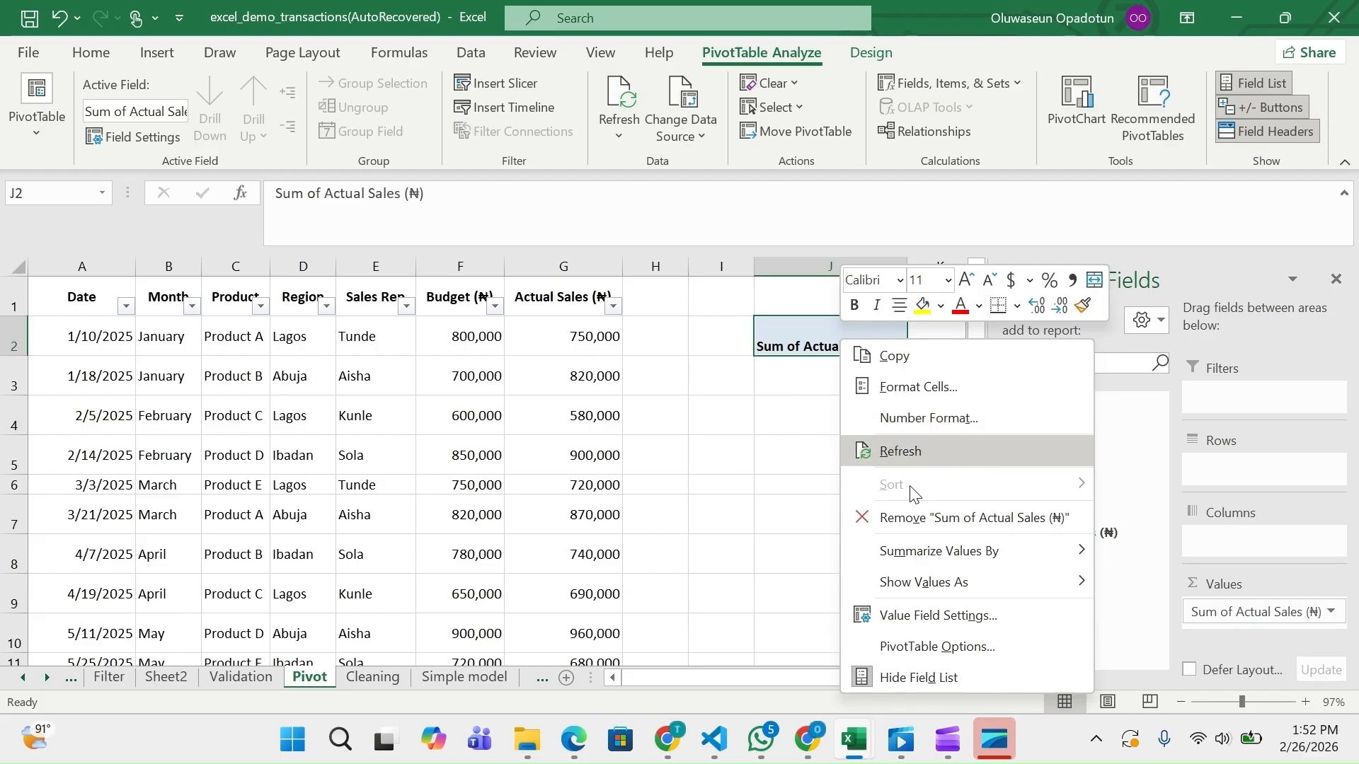
{"action": "mouse_move", "coordinate": [924, 551]}
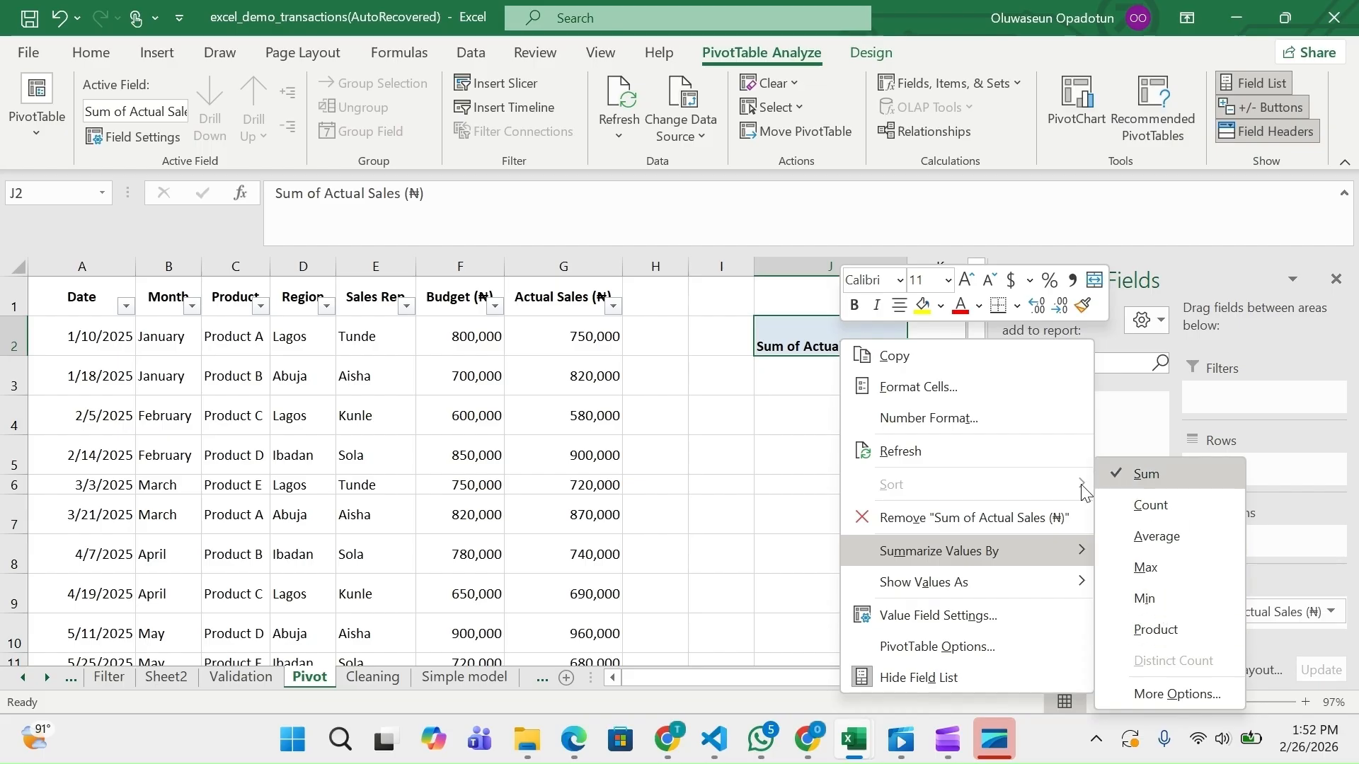
{"action": "left_click", "coordinate": [789, 450]}
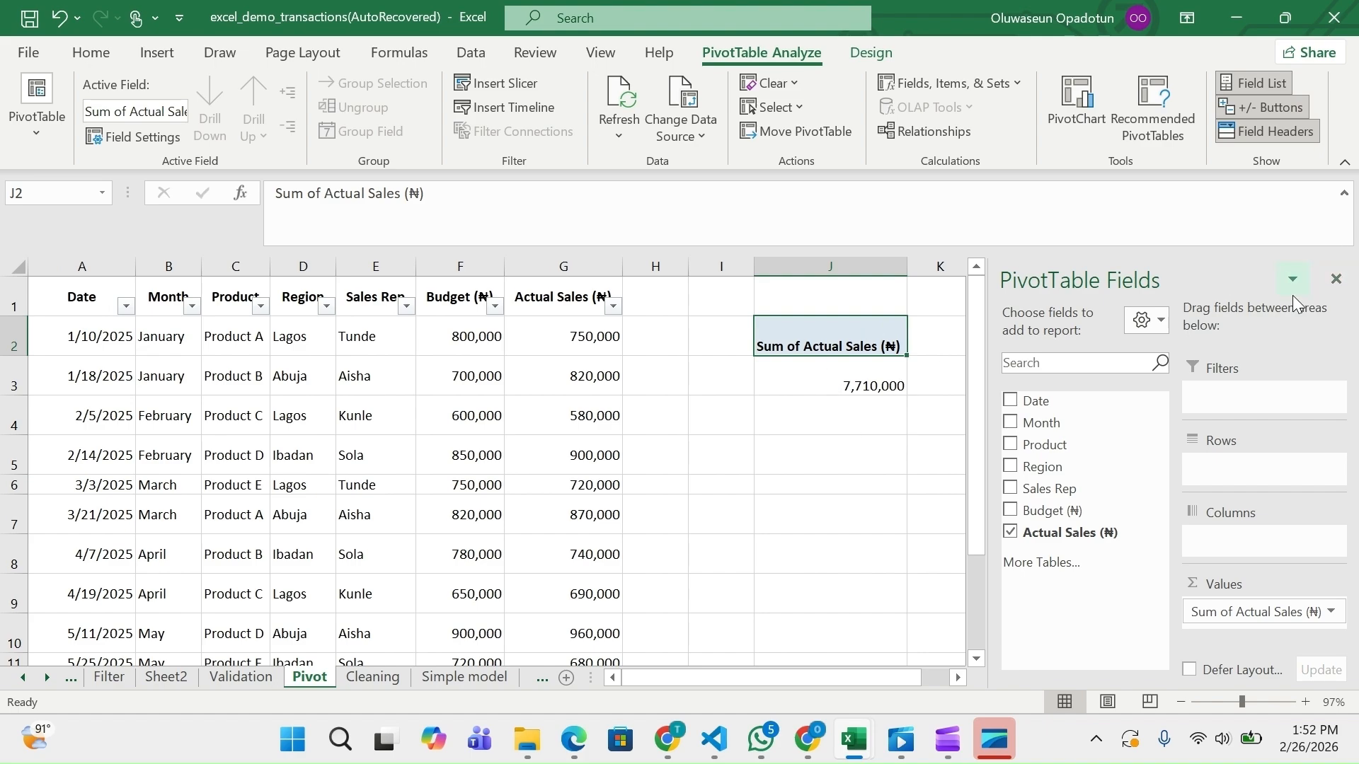
{"action": "left_click", "coordinate": [1268, 618]}
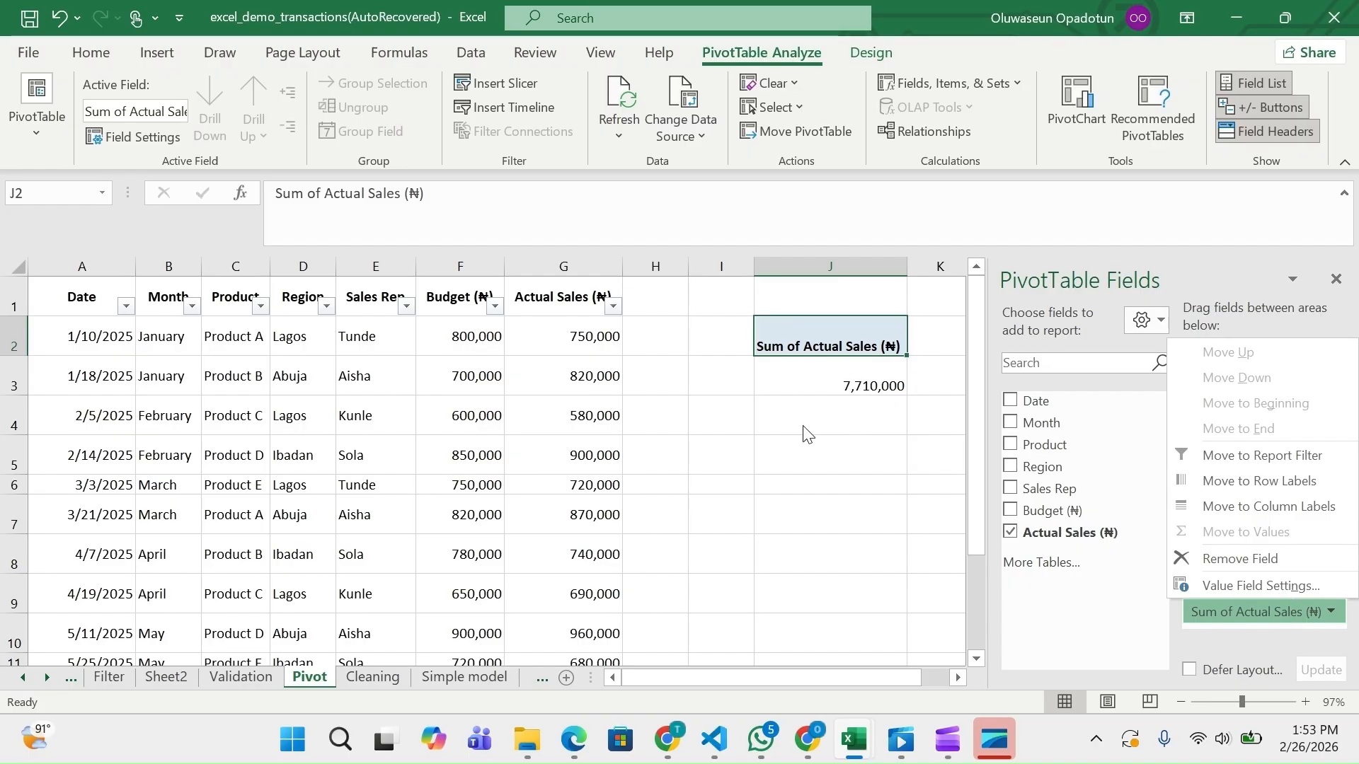
{"action": "left_click", "coordinate": [783, 456]}
{"action": "left_click", "coordinate": [784, 454]}
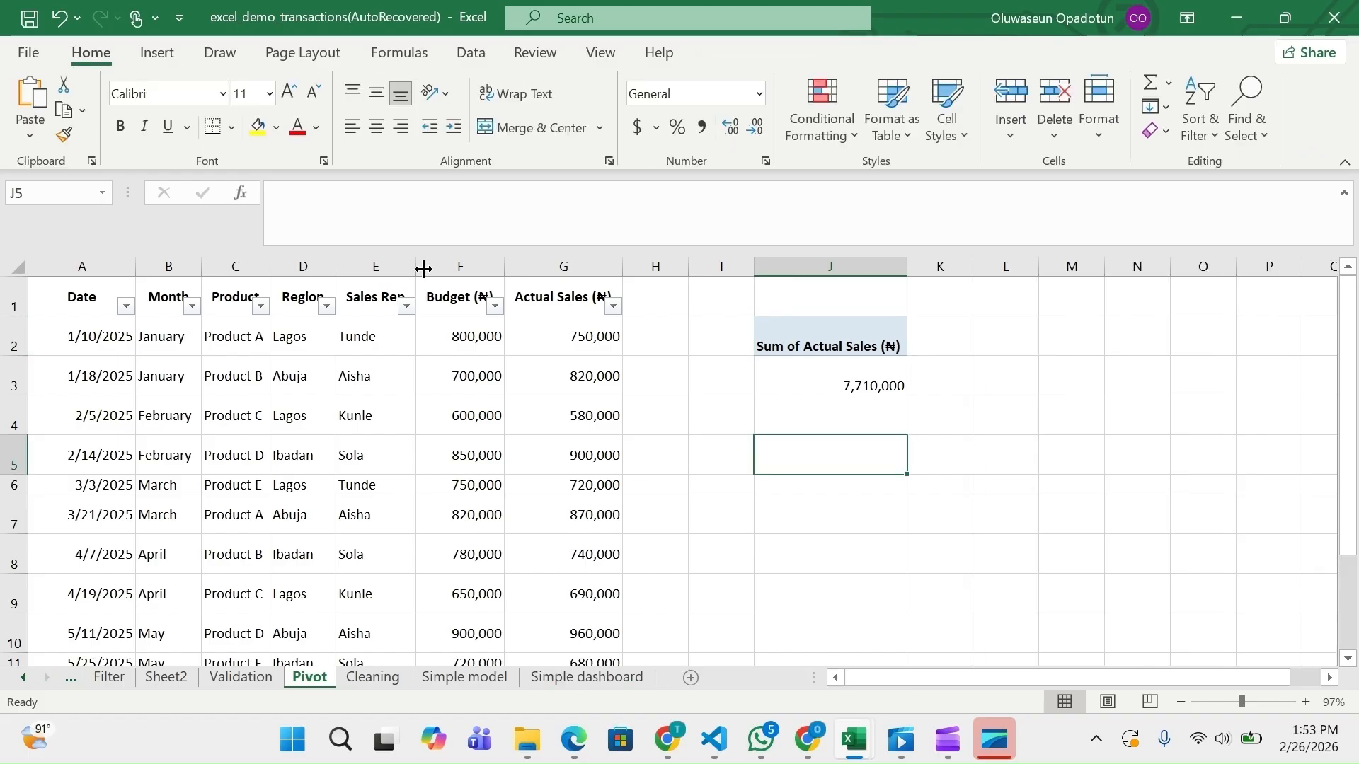
{"action": "left_click", "coordinate": [156, 56]}
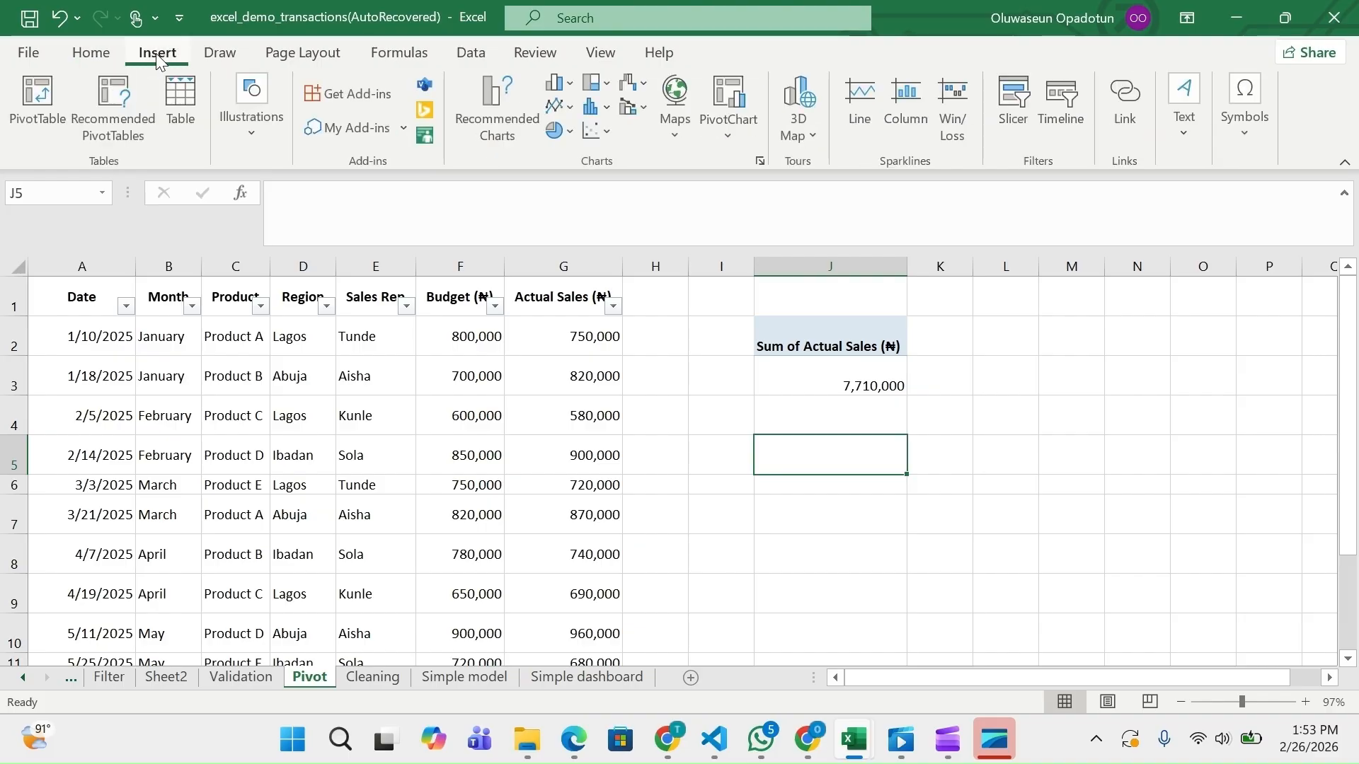
{"action": "left_click", "coordinate": [23, 101]}
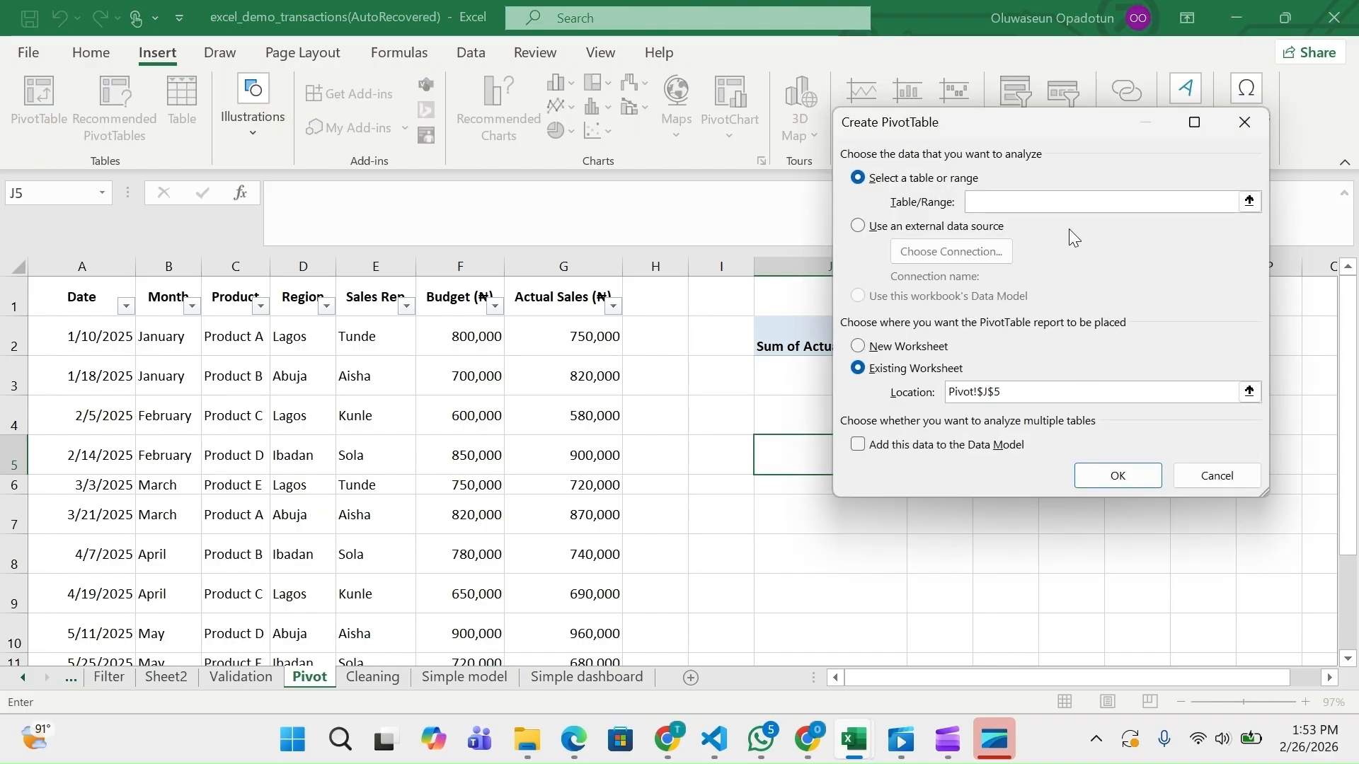
{"action": "left_click", "coordinate": [1248, 202]}
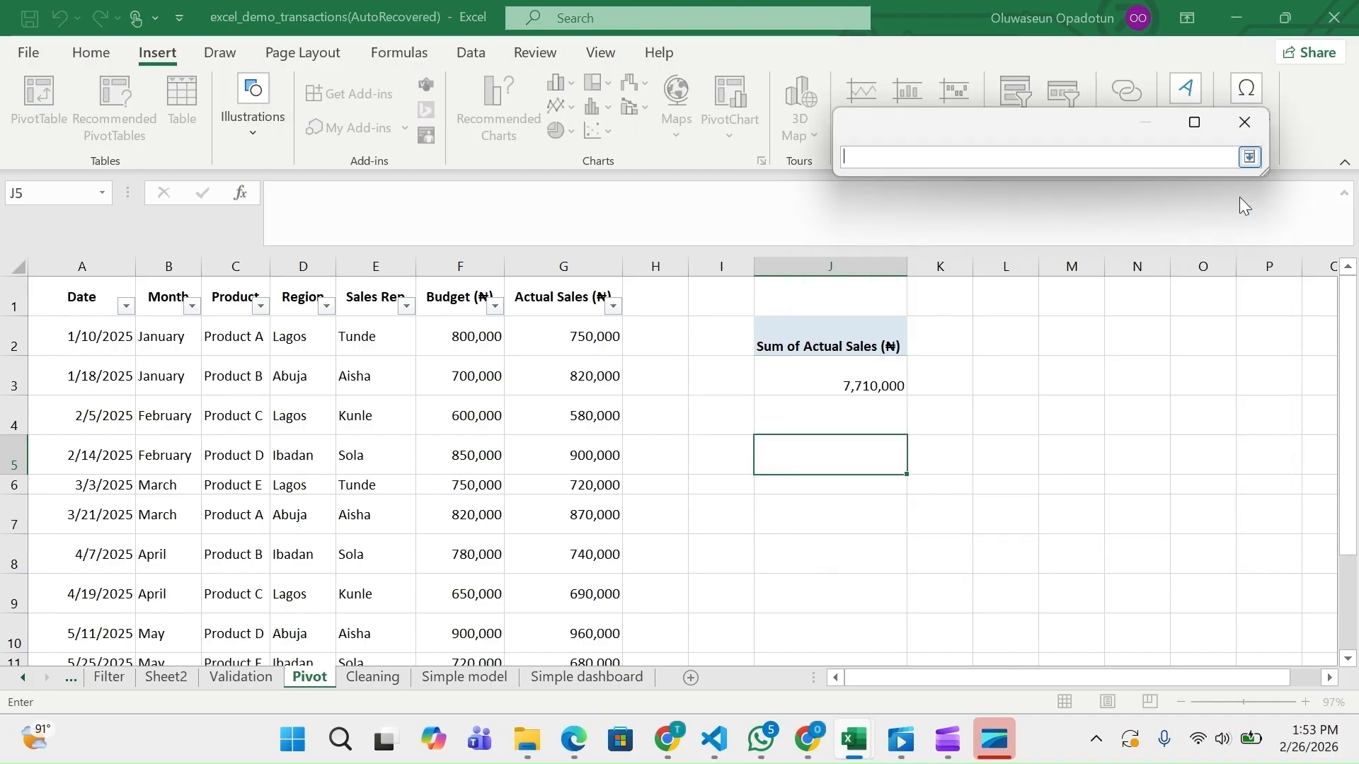
{"action": "left_click", "coordinate": [140, 352]}
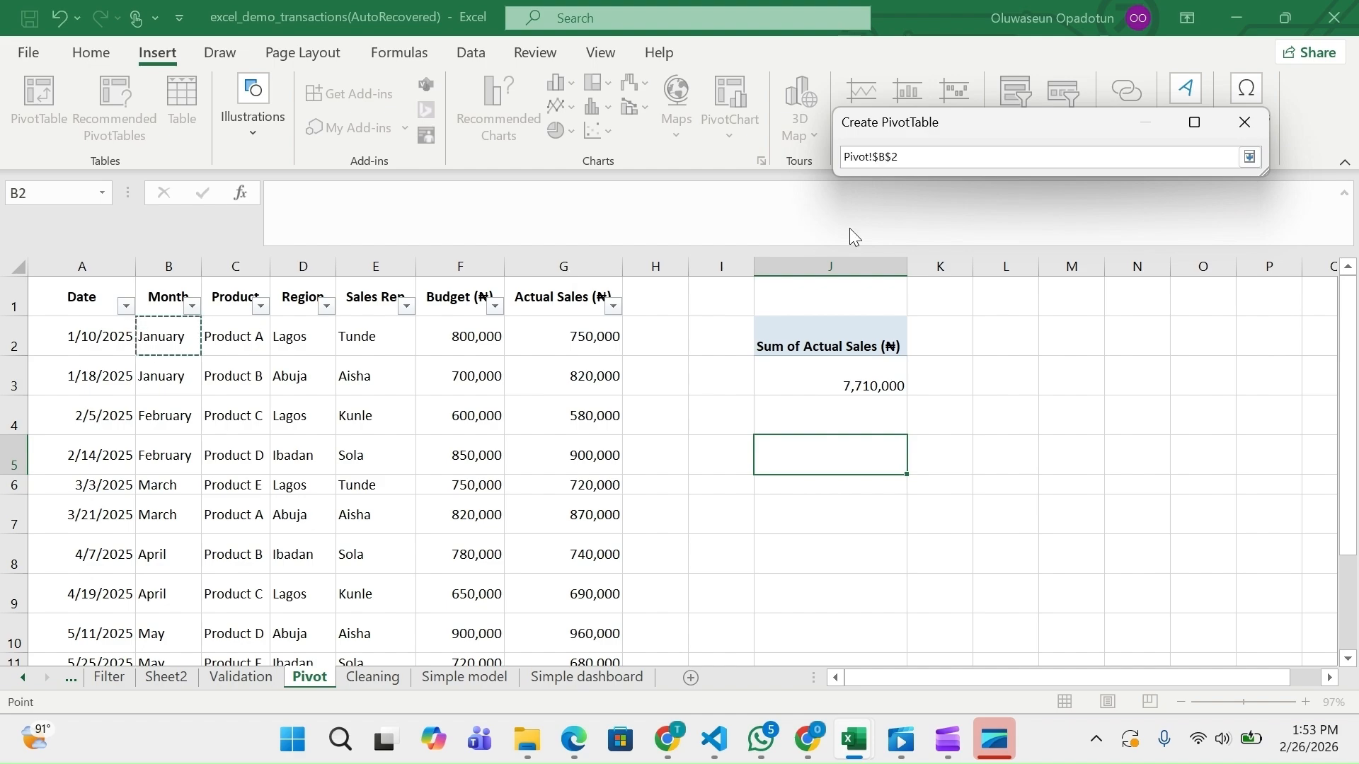
{"action": "left_click", "coordinate": [1243, 122]}
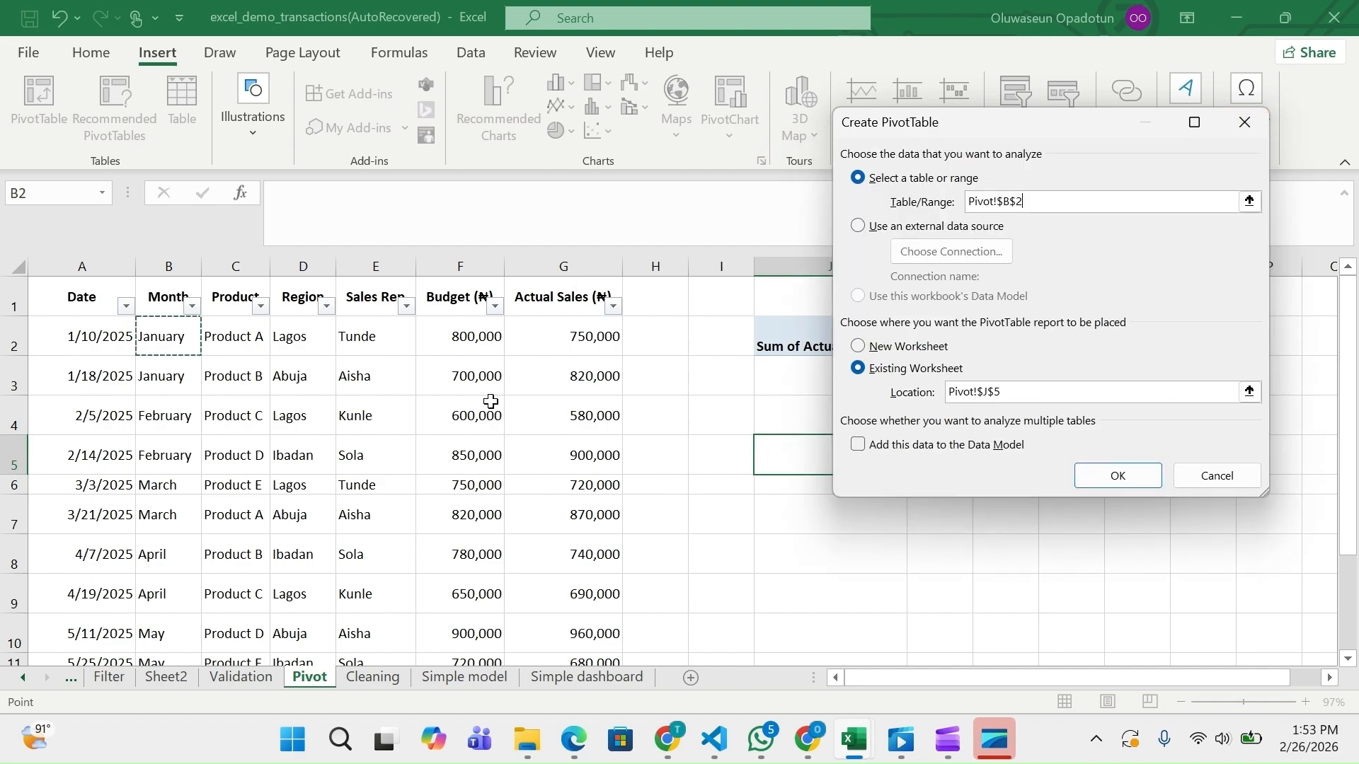
{"action": "left_click", "coordinate": [1219, 480]}
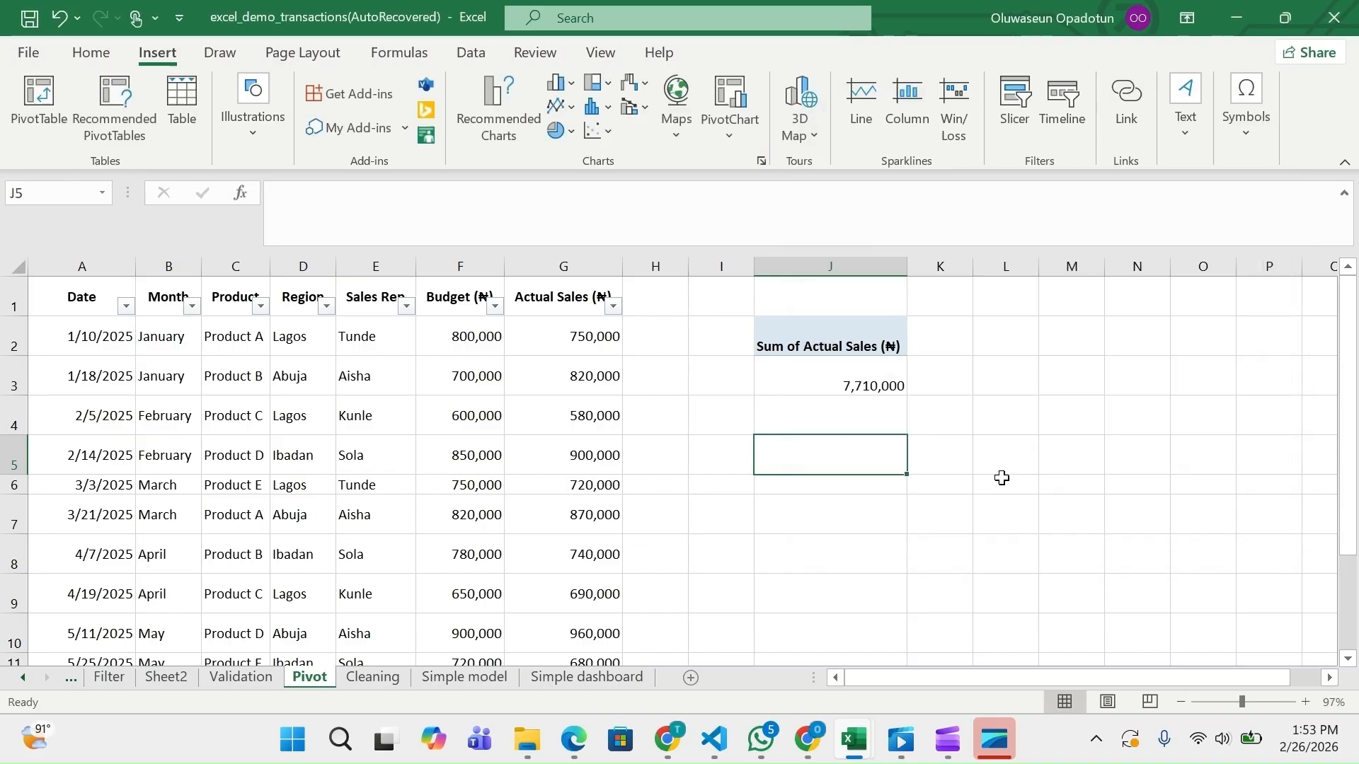
- Create a second PivotTable from the sales table Table3 and place it on the existing Pivot worksheet at cell J5
{"action": "left_click", "coordinate": [356, 413]}
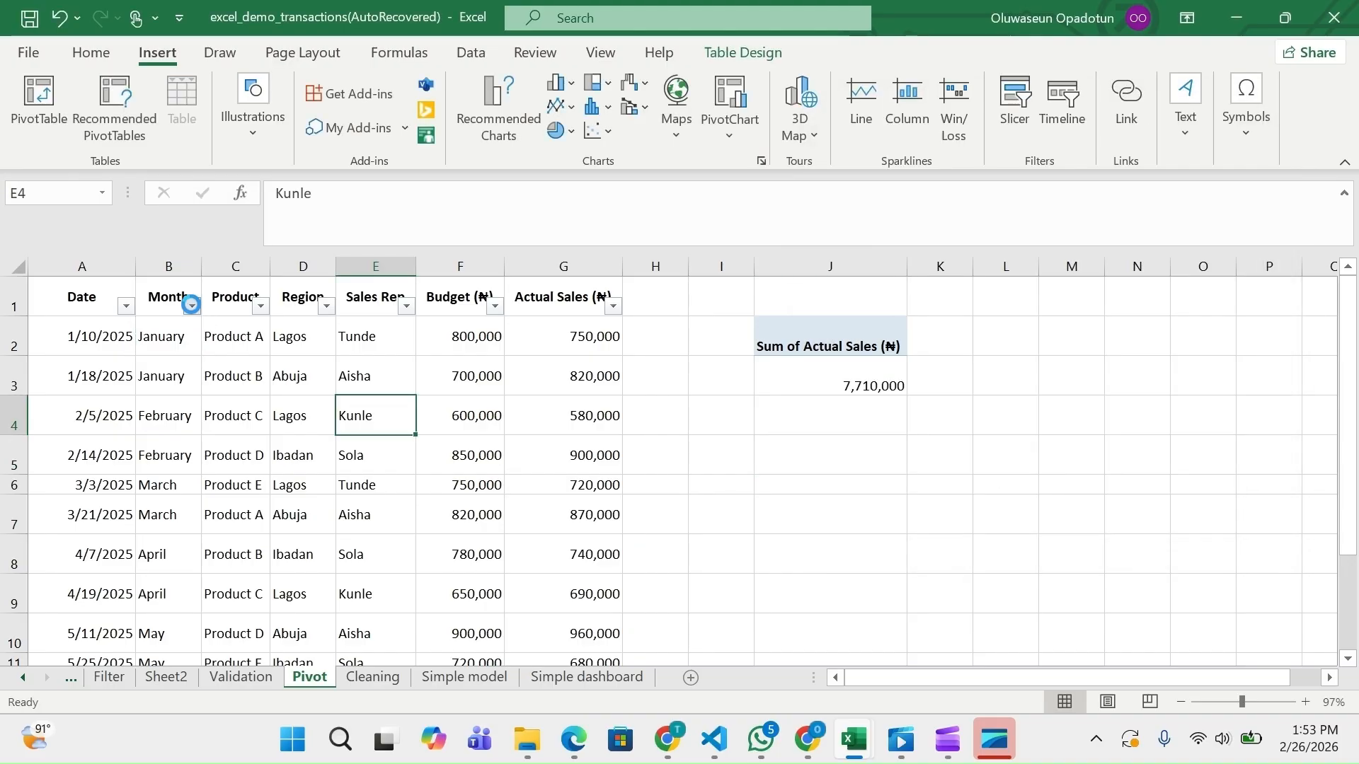
{"action": "left_click", "coordinate": [192, 306]}
{"action": "left_click", "coordinate": [173, 380]}
{"action": "left_click", "coordinate": [173, 378]}
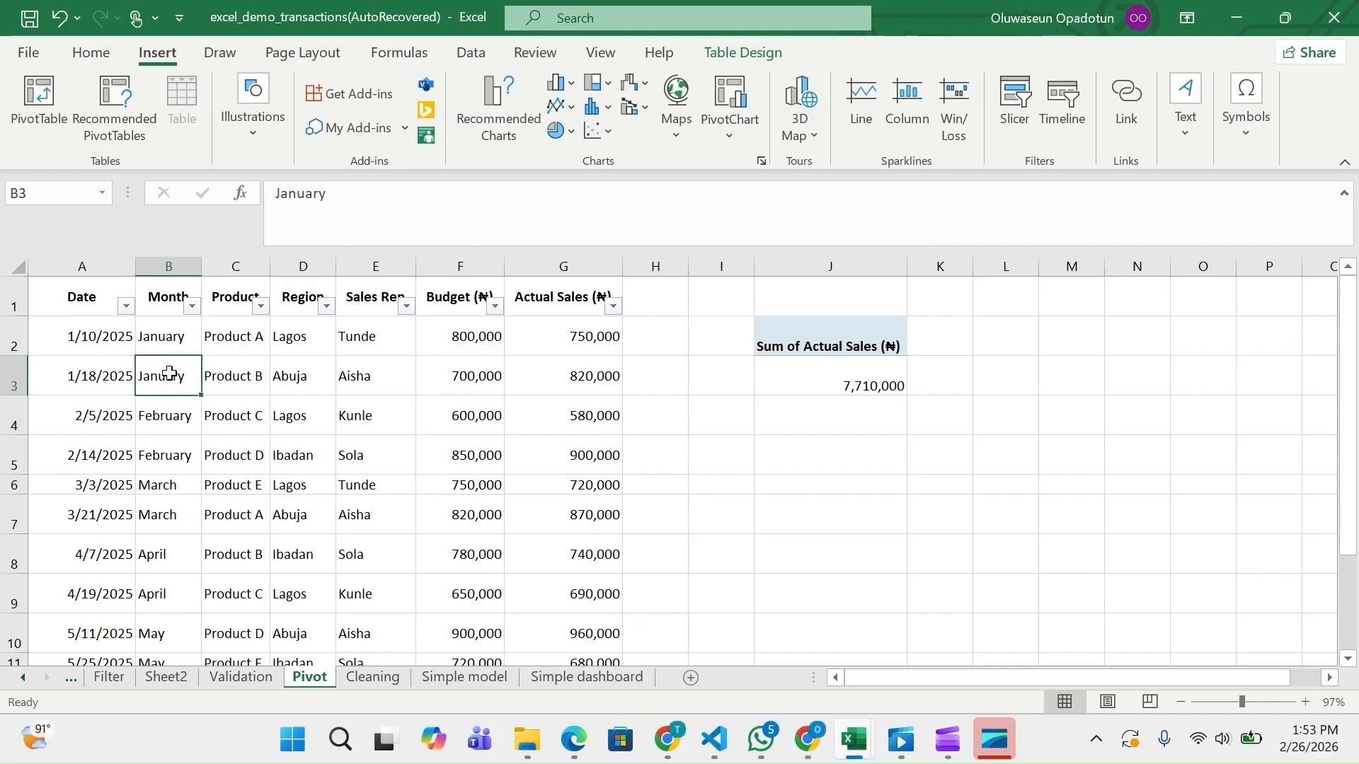
{"action": "left_click", "coordinate": [56, 114]}
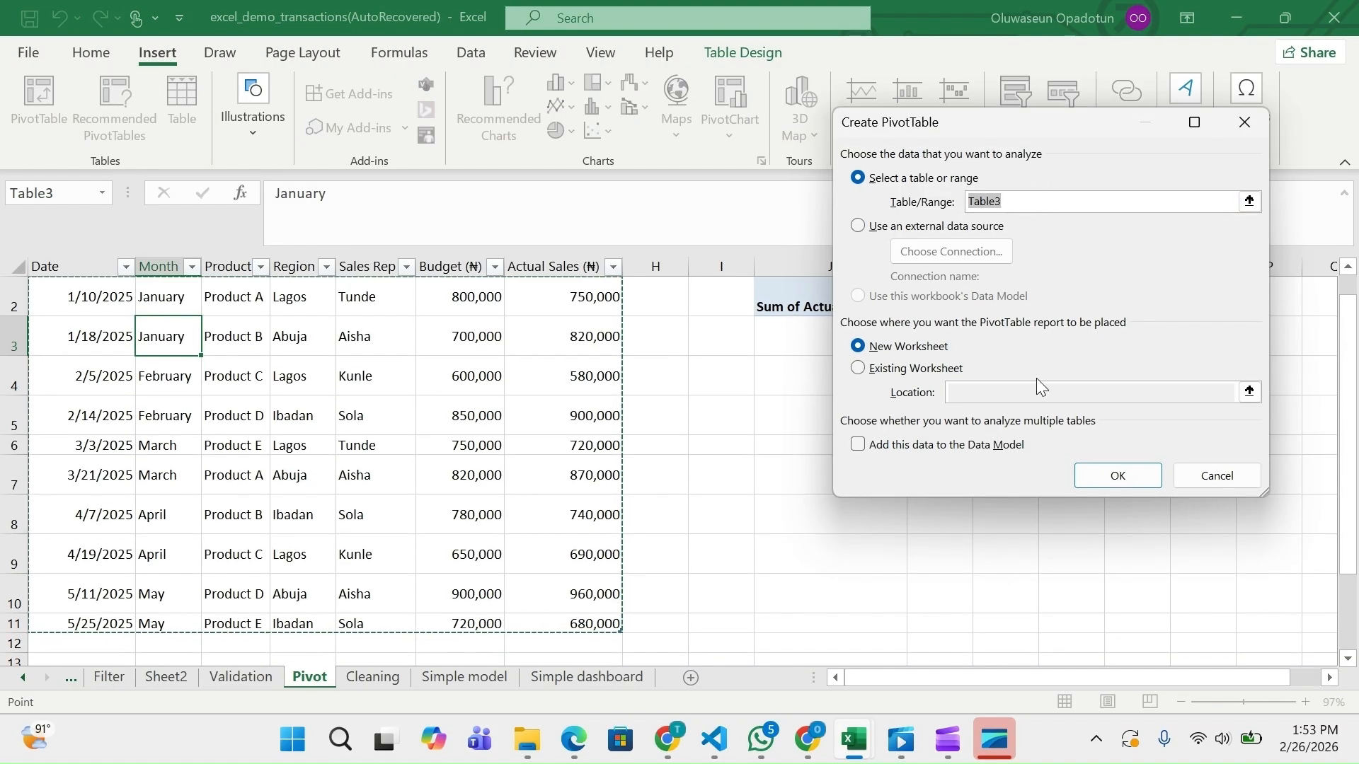
{"action": "left_click", "coordinate": [913, 369]}
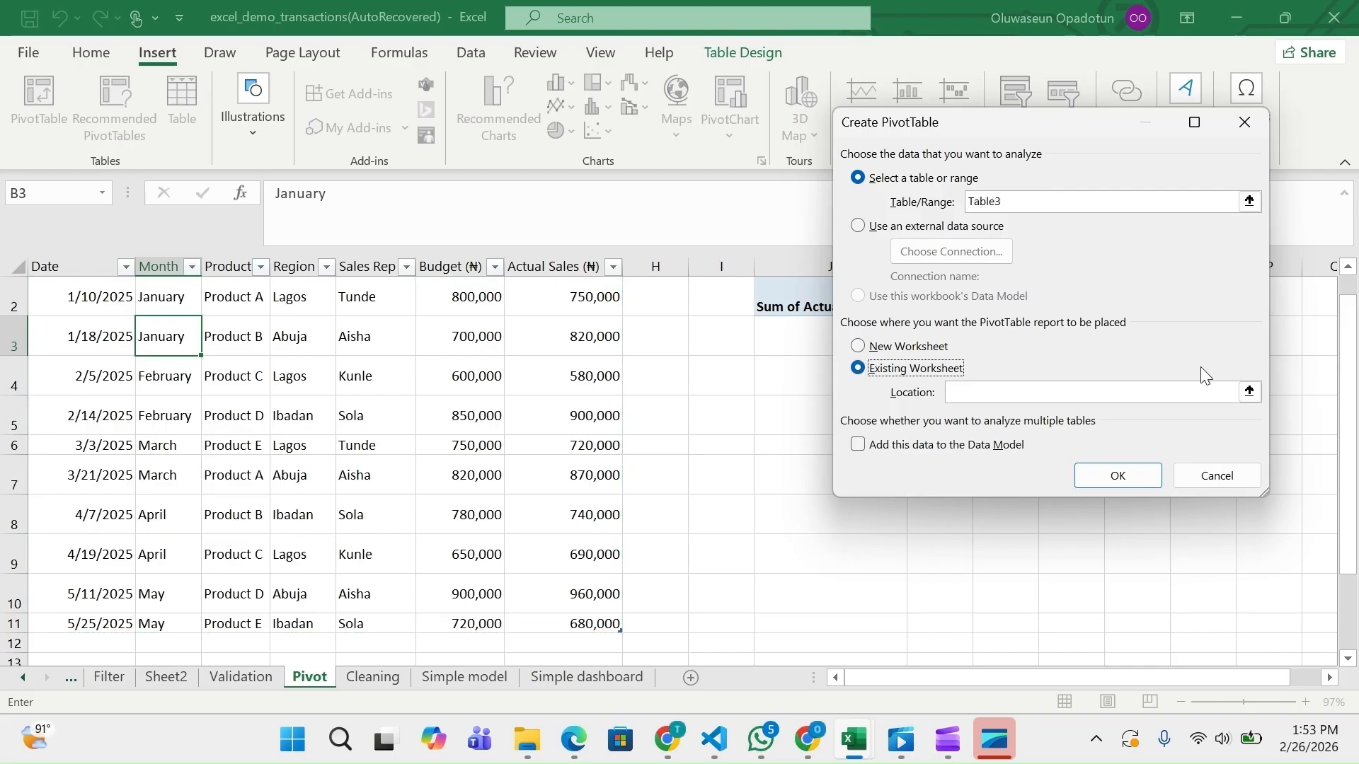
{"action": "left_click", "coordinate": [1247, 393]}
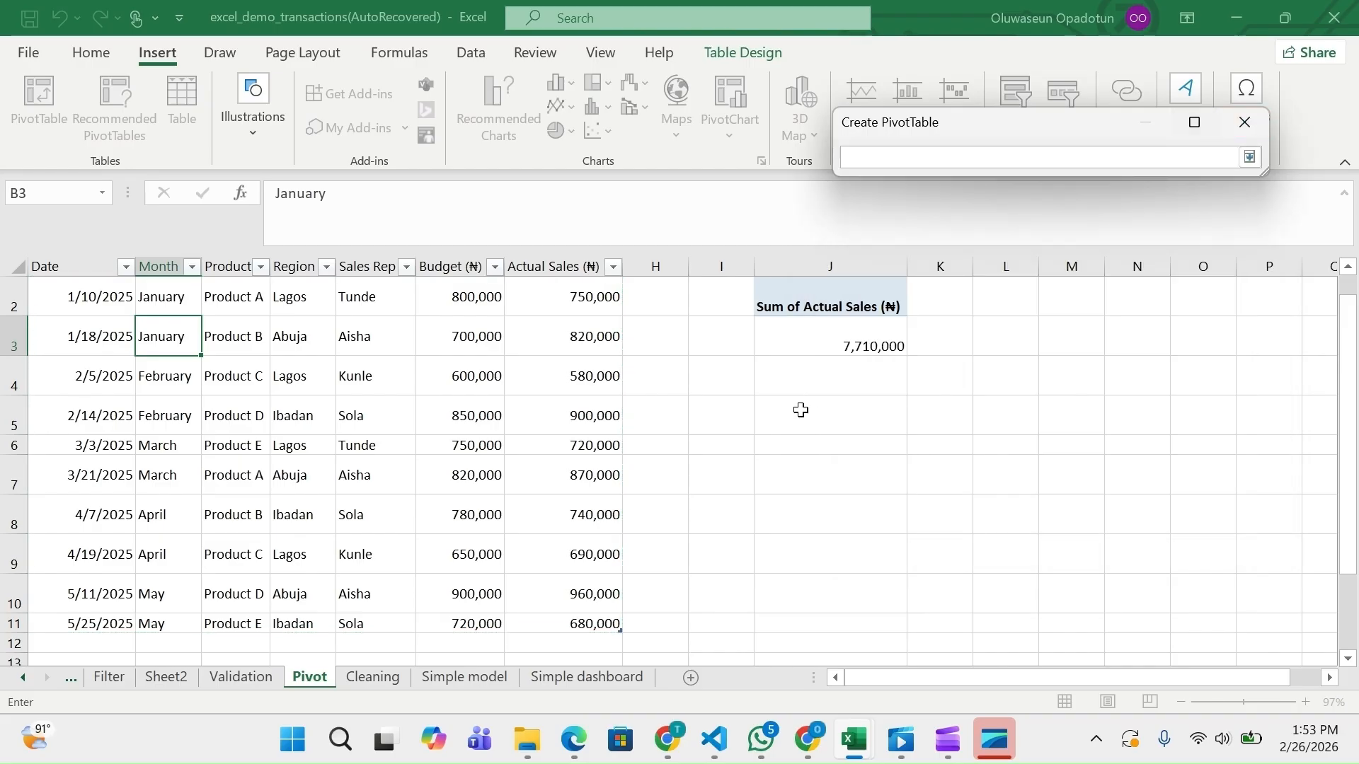
{"action": "left_click", "coordinate": [777, 409]}
{"action": "left_click", "coordinate": [1249, 157]}
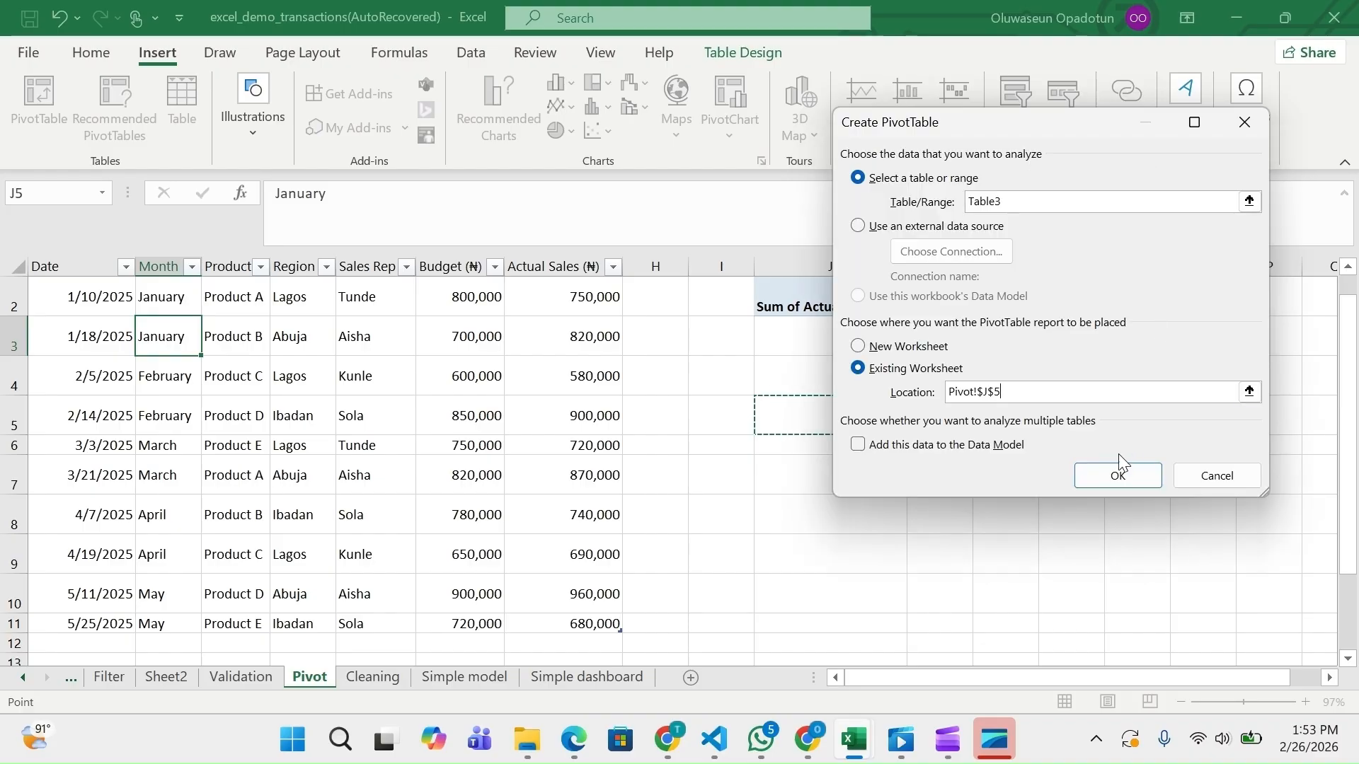
{"action": "left_click", "coordinate": [1118, 472]}
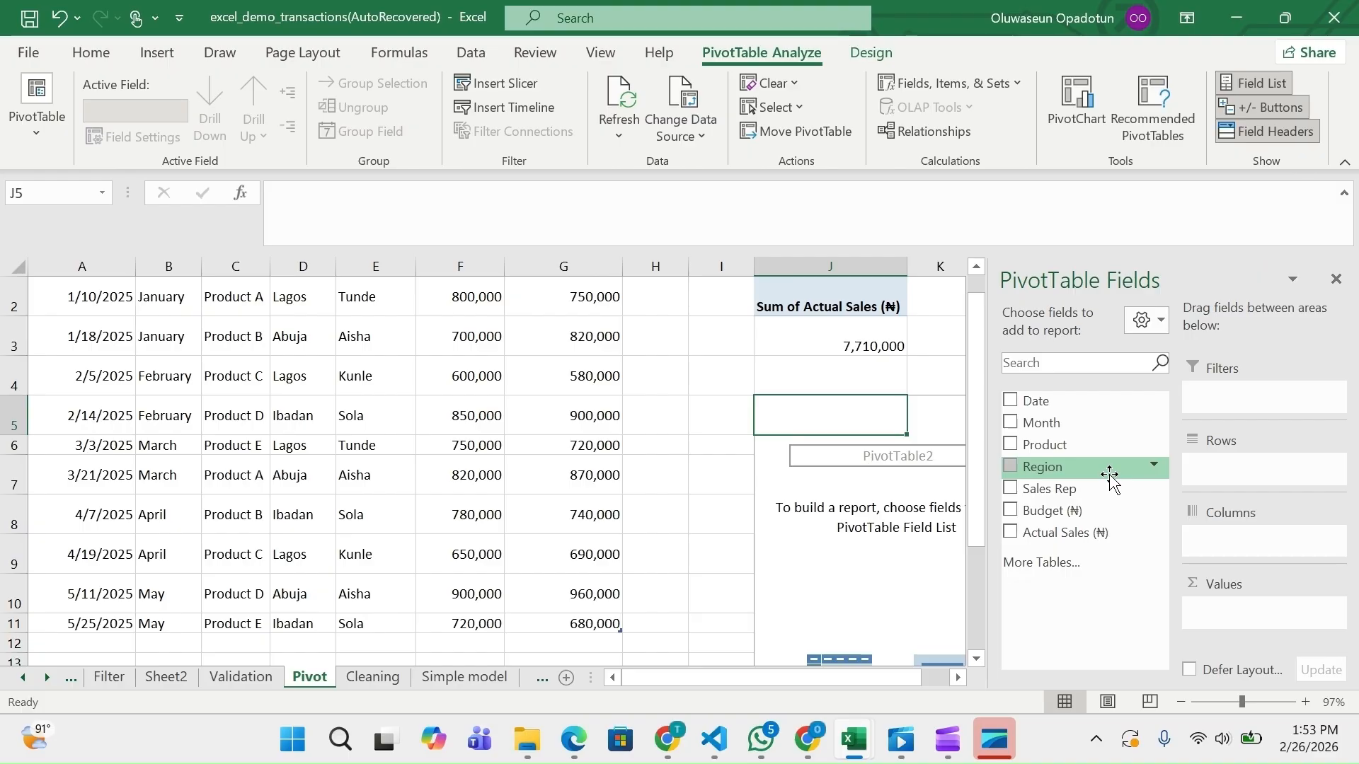
- Add the Actual Sales (₦) and Budget (₦) fields to the second PivotTable's Values area
{"action": "mouse_move", "coordinate": [1077, 532]}
{"action": "left_mouse_down"}
{"action": "mouse_move", "coordinate": [1249, 617]}
{"action": "mouse_move", "coordinate": [1212, 595]}
{"action": "mouse_move", "coordinate": [1234, 607]}
{"action": "left_mouse_up"}
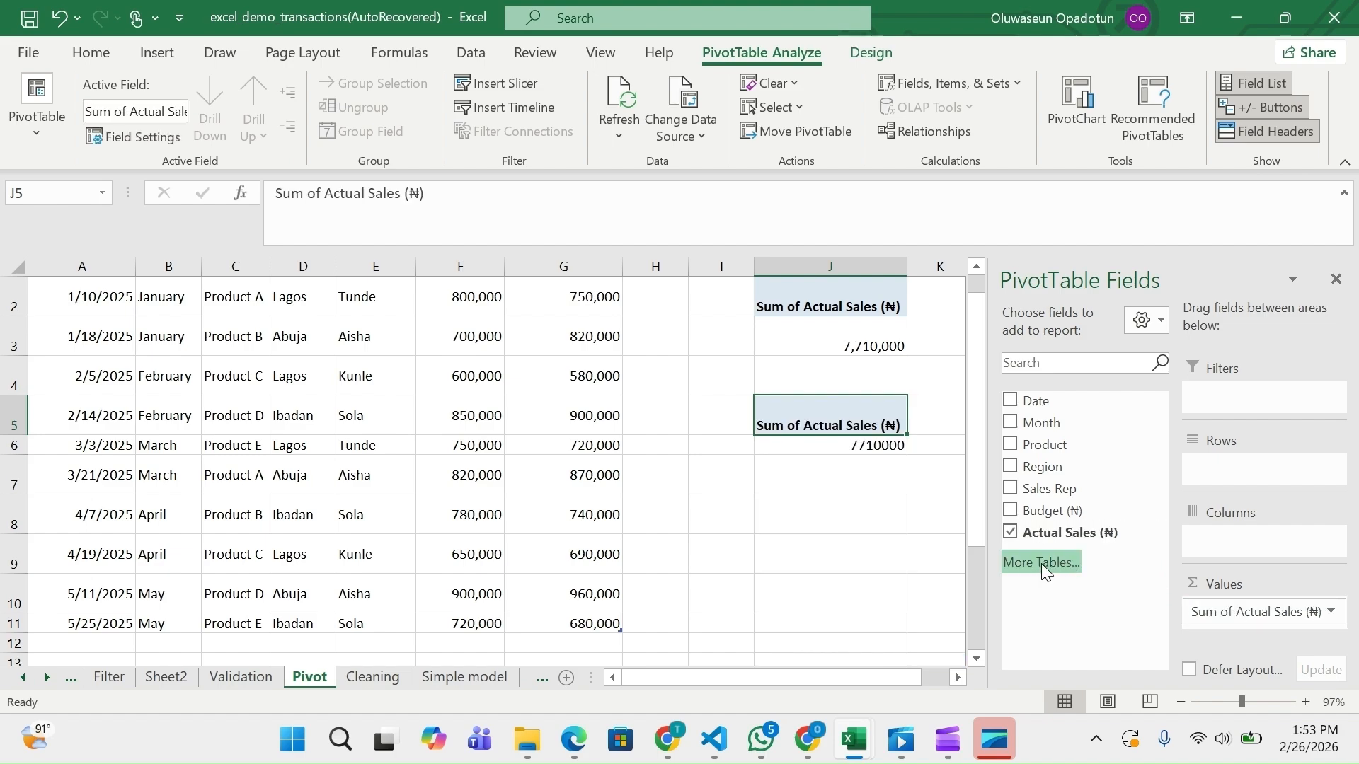
{"action": "left_click_drag", "start_coordinate": [1040, 517], "coordinate": [1228, 622]}
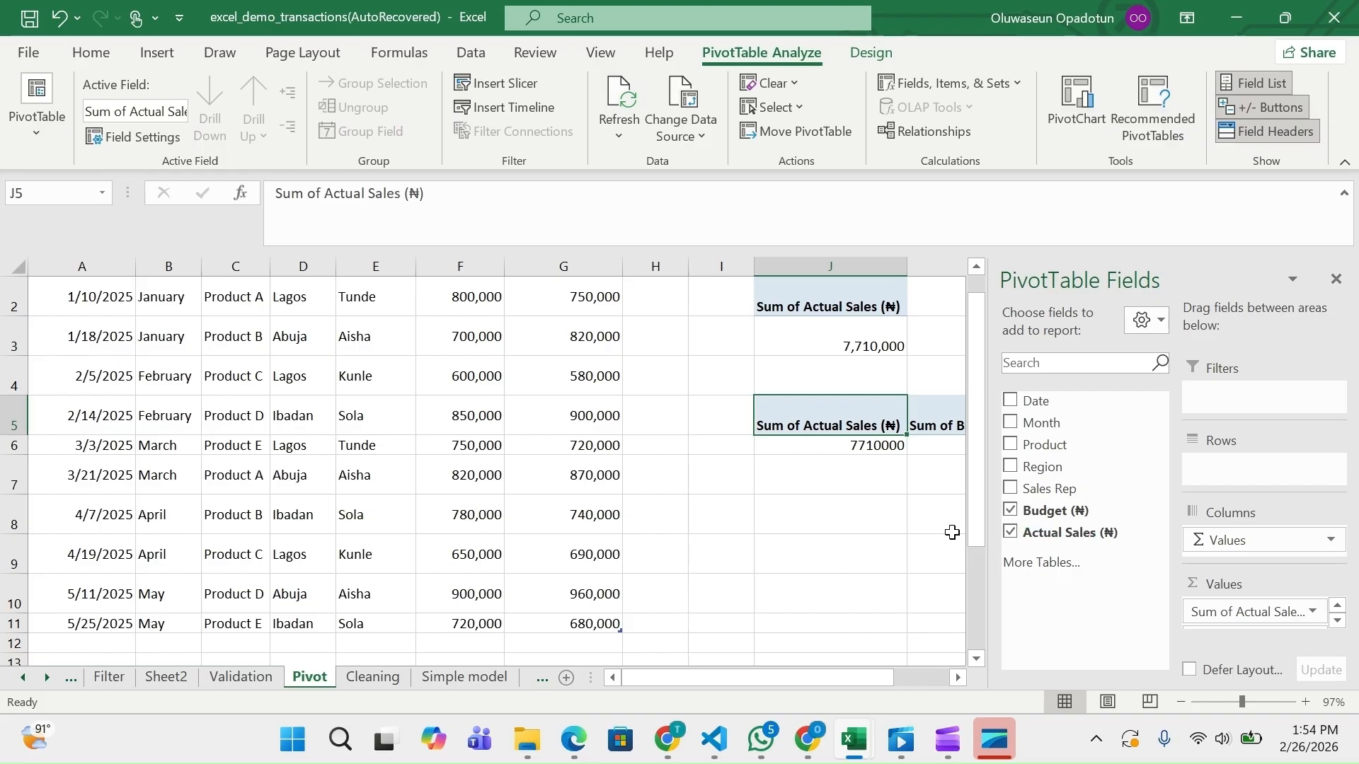
{"action": "scroll", "coordinate": [876, 536], "scroll_direction": "right", "scroll_amount": 2}
{"action": "scroll", "coordinate": [876, 538], "scroll_direction": "right", "scroll_amount": 1}
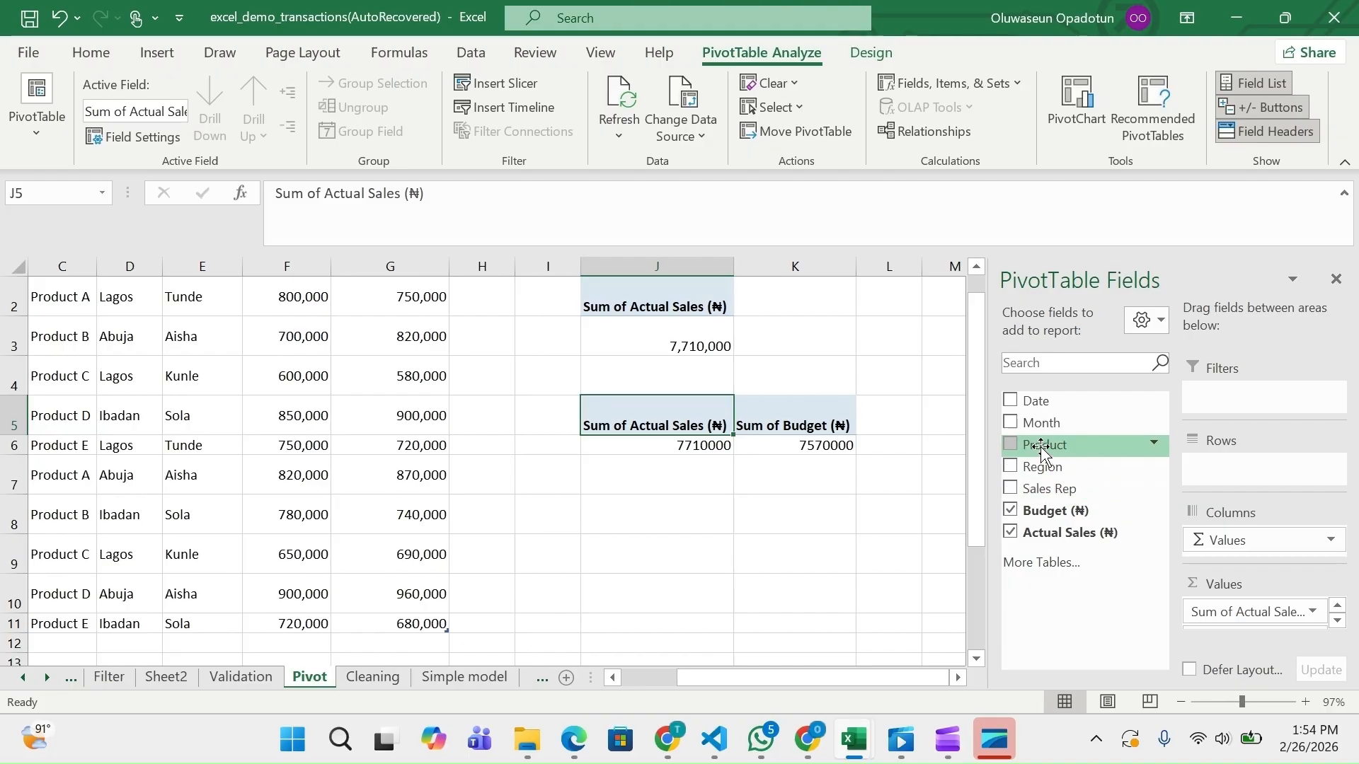
- Break down the second PivotTable by product by adding the Product field to its Rows area
{"action": "left_click_drag", "start_coordinate": [1042, 453], "coordinate": [1257, 461]}
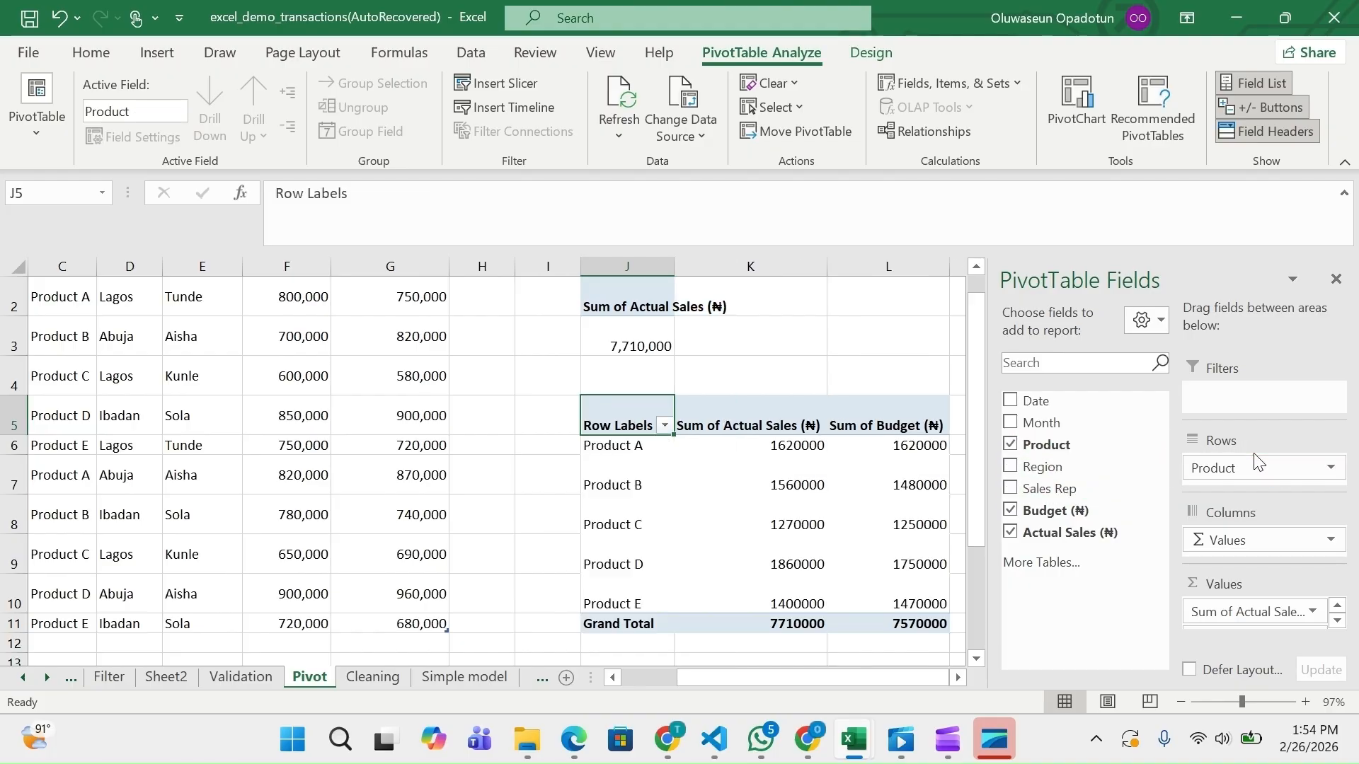
{"action": "scroll", "coordinate": [786, 522], "scroll_direction": "right", "scroll_amount": 2}
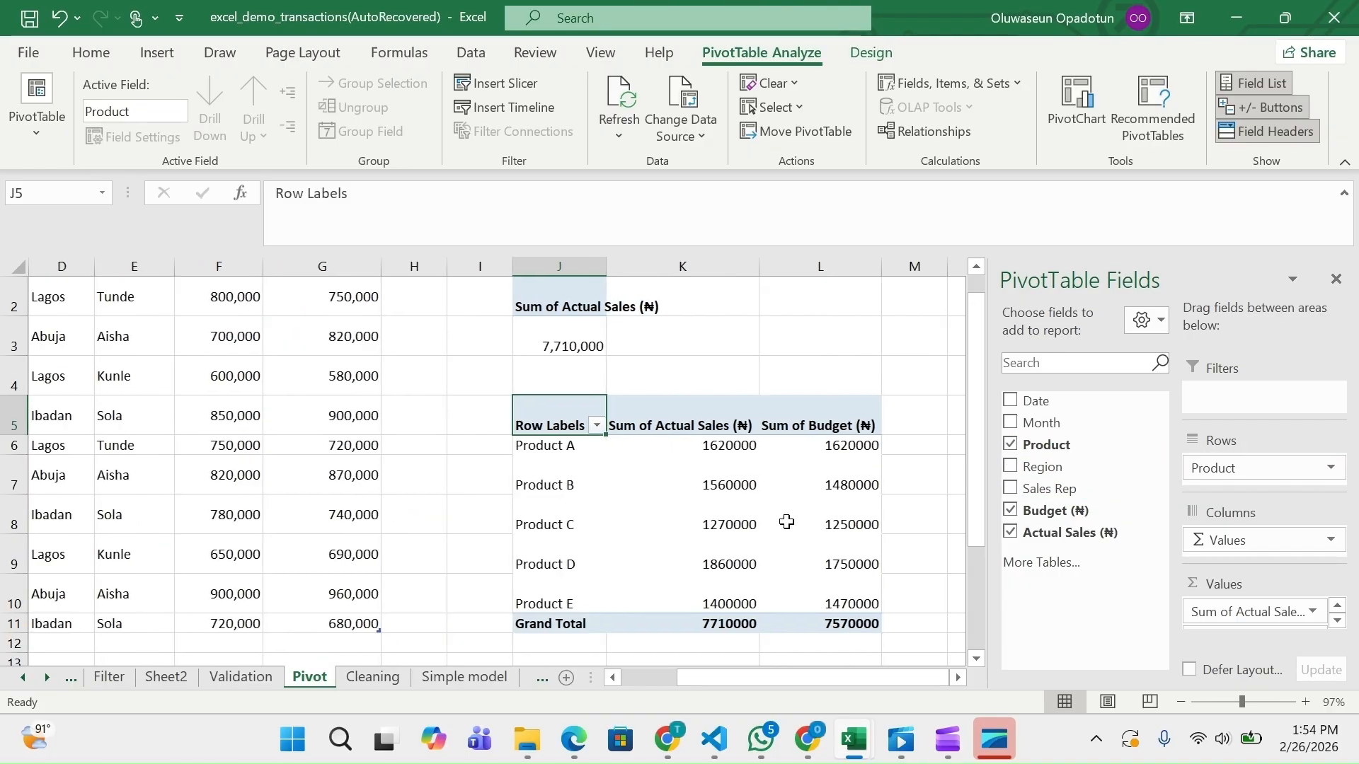
{"action": "scroll", "coordinate": [786, 522], "scroll_direction": "left", "scroll_amount": 1}
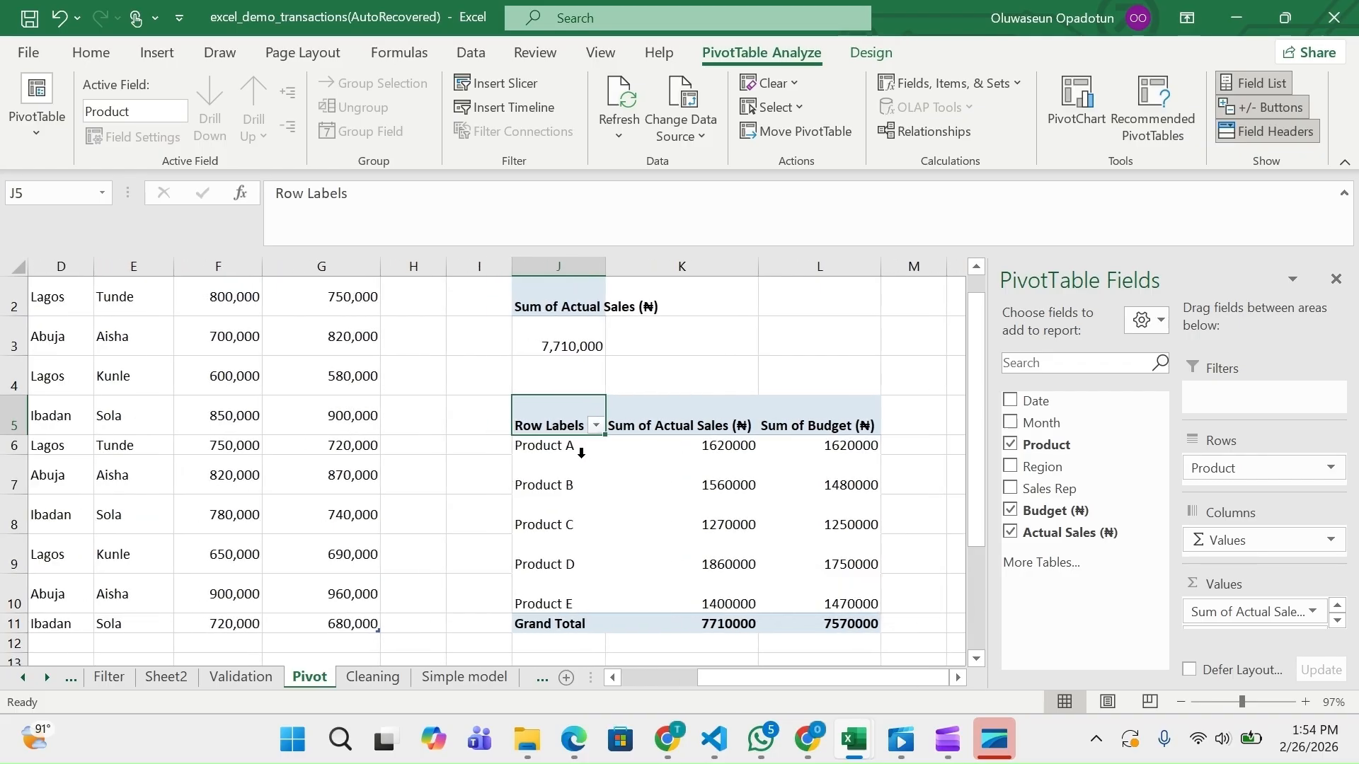
{"action": "mouse_move", "coordinate": [728, 450]}
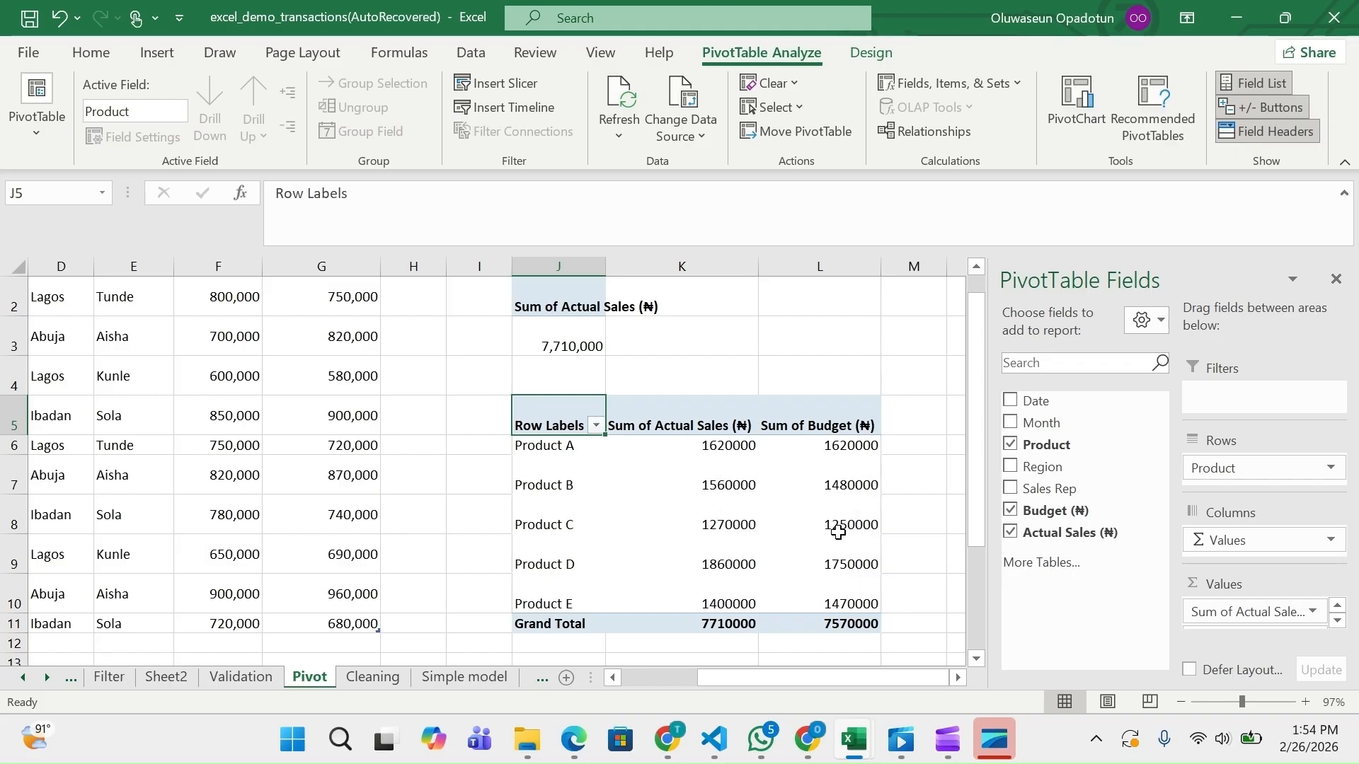
{"action": "mouse_move", "coordinate": [842, 532]}
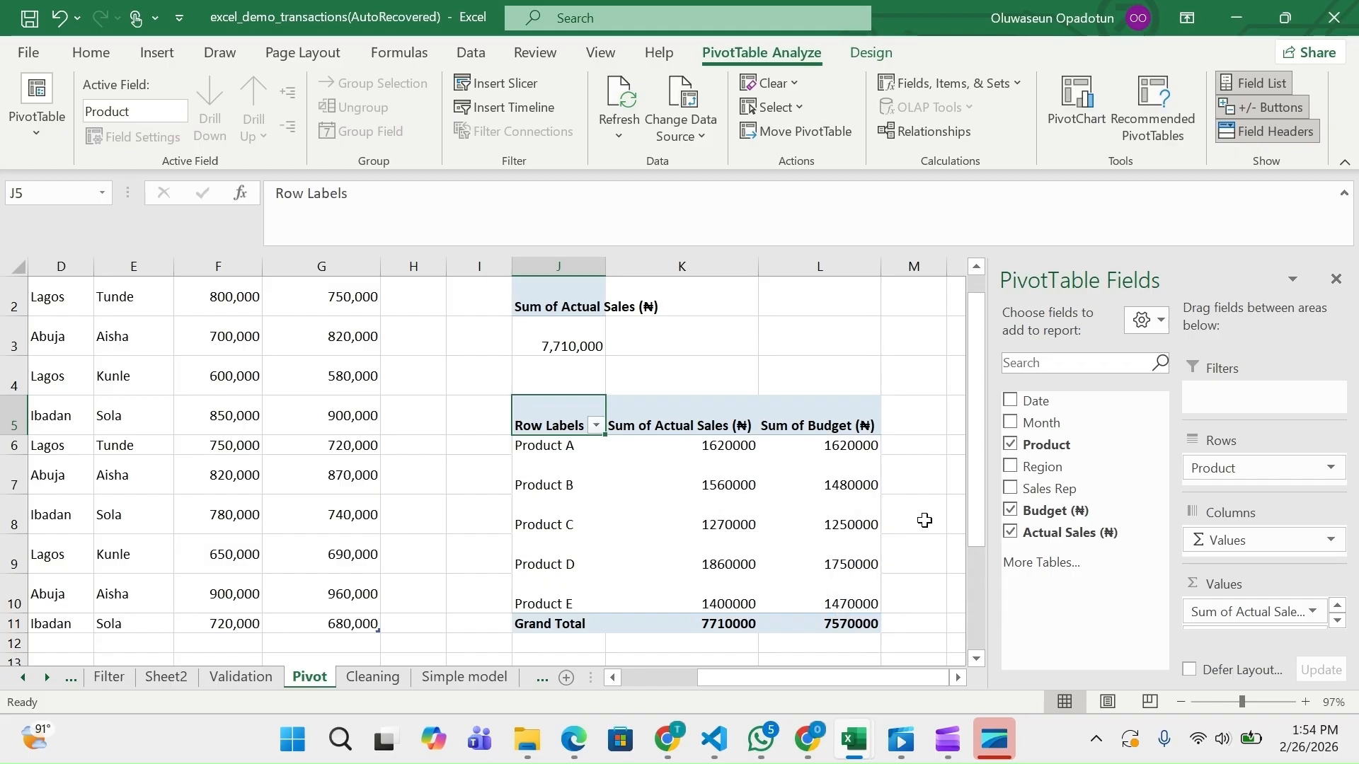